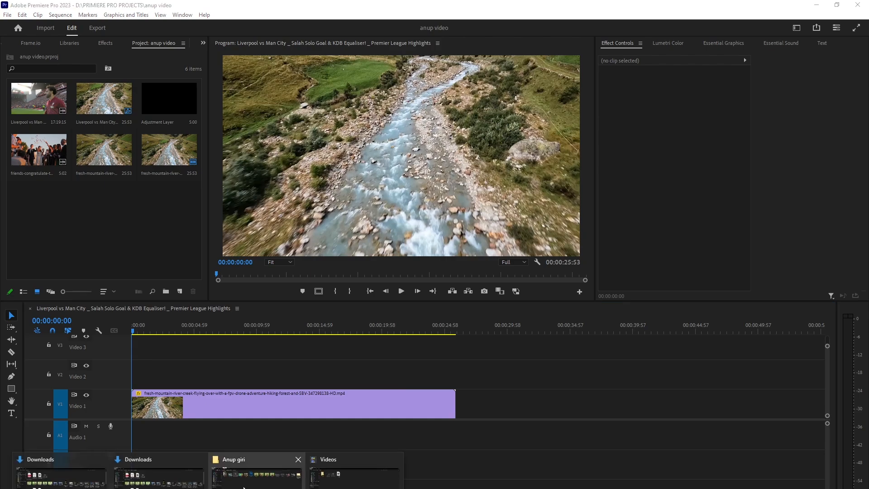
Import the ANUNAKI TEsT 2_1 video from the Downloads folder into the project.
{"action": "left_click", "coordinate": [158, 477]}
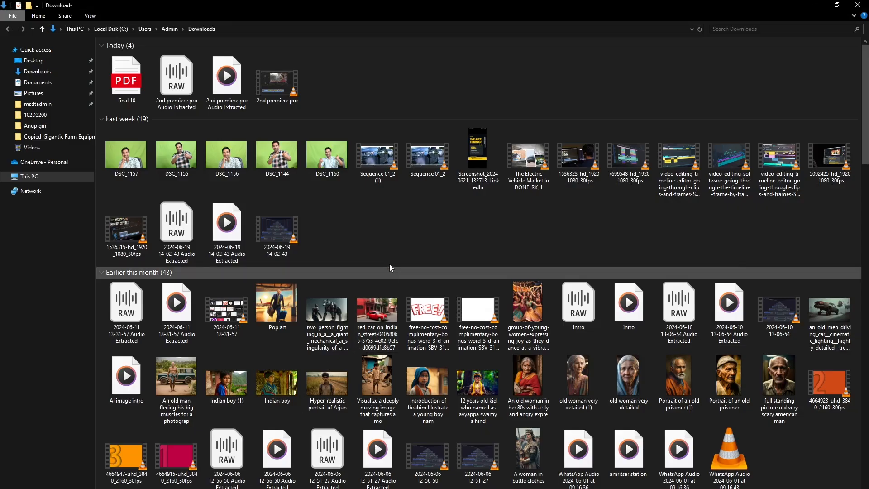
{"action": "scroll", "coordinate": [394, 258], "scroll_direction": "down", "scroll_amount": 10}
{"action": "scroll", "coordinate": [459, 346], "scroll_direction": "down", "scroll_amount": 15}
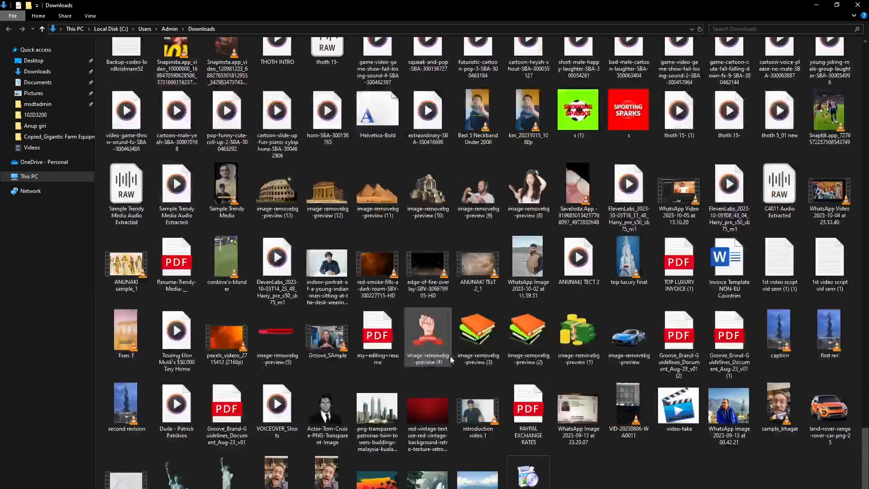
{"action": "left_click", "coordinate": [483, 270]}
{"action": "left_click_drag", "start_coordinate": [482, 256], "coordinate": [137, 235]}
{"action": "left_click", "coordinate": [247, 382]}
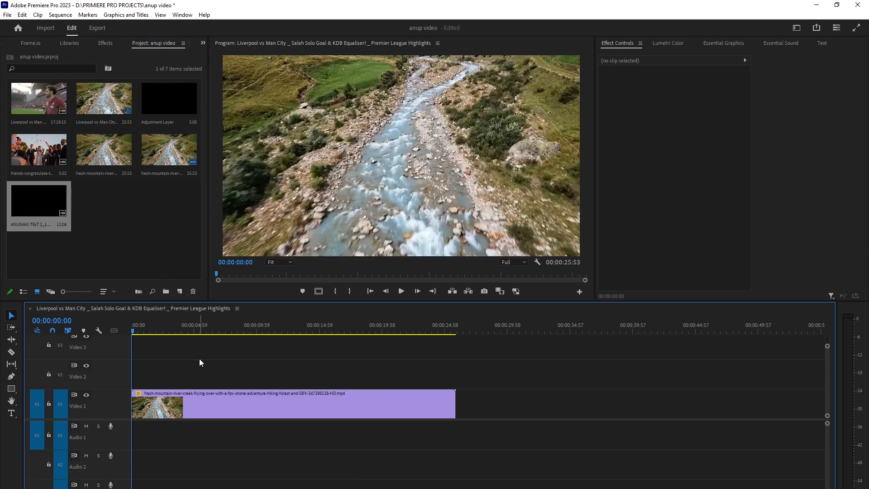
Place the ANUNAKI TEsT 2_1 clip on track V2 starting at about 00:00:00:41.
{"action": "key", "text": "shift+minus"}
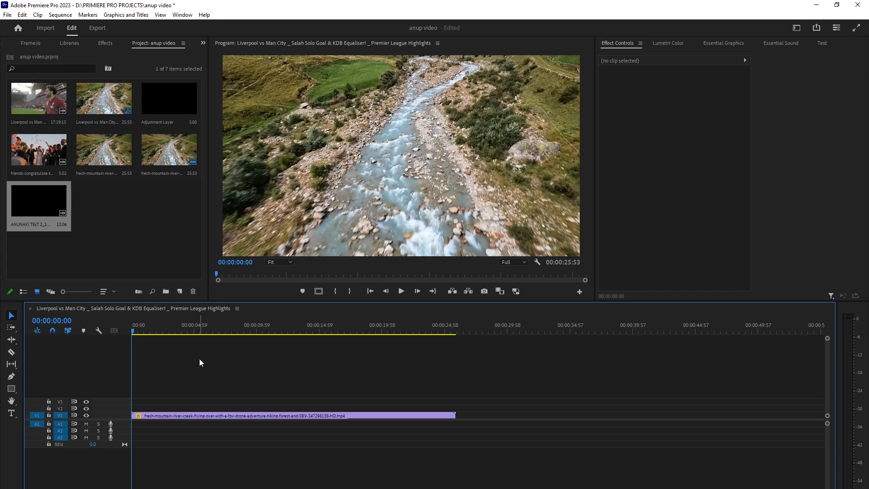
{"action": "left_click", "coordinate": [182, 413]}
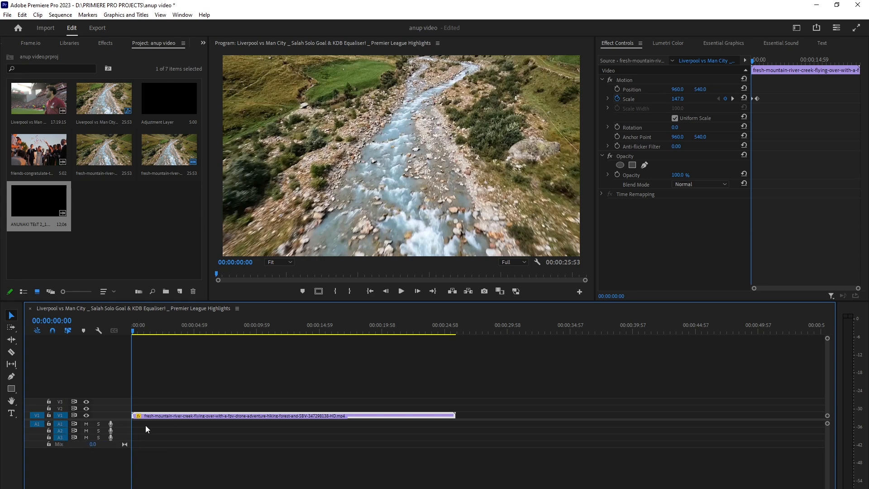
{"action": "left_click", "coordinate": [159, 388]}
{"action": "left_click_drag", "start_coordinate": [140, 332], "coordinate": [140, 345]}
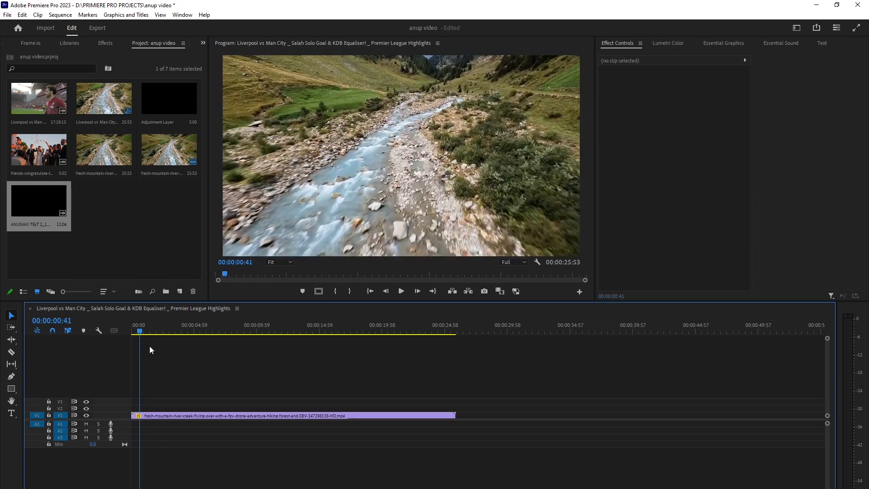
{"action": "left_click_drag", "start_coordinate": [34, 205], "coordinate": [143, 408]}
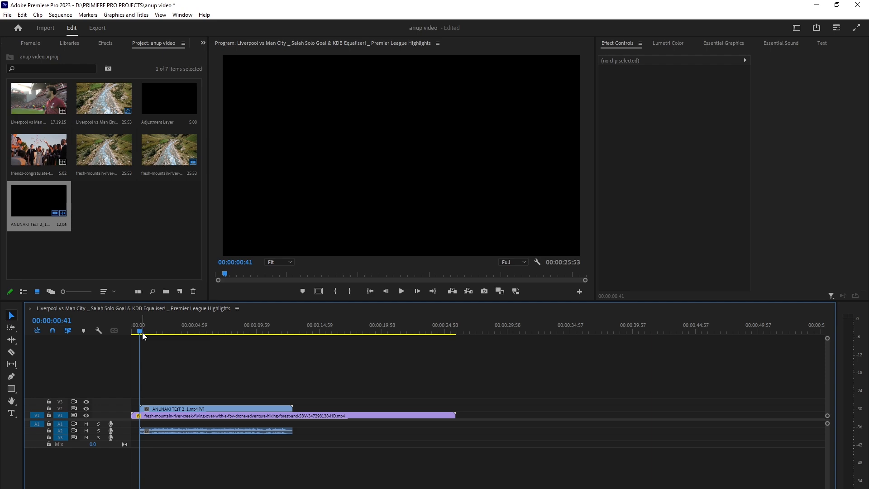
Open the friends-congratulate clip in the source monitor and add it to track V3 at 00:00:10:10.
{"action": "mouse_move", "coordinate": [138, 332]}
{"action": "left_mouse_down"}
{"action": "mouse_move", "coordinate": [223, 359]}
{"action": "mouse_move", "coordinate": [276, 338]}
{"action": "mouse_move", "coordinate": [308, 344]}
{"action": "mouse_move", "coordinate": [222, 373]}
{"action": "left_mouse_up"}
{"action": "left_click", "coordinate": [211, 408]}
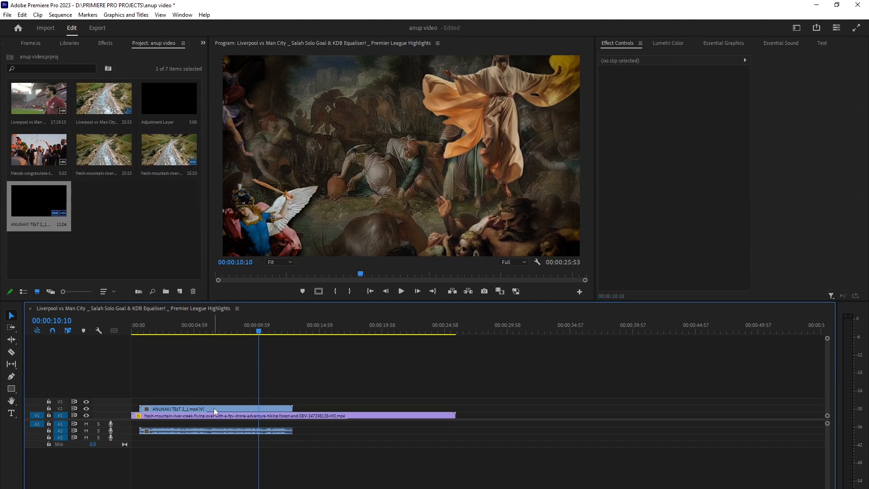
{"action": "left_click", "coordinate": [215, 390]}
{"action": "double_click", "coordinate": [31, 151]}
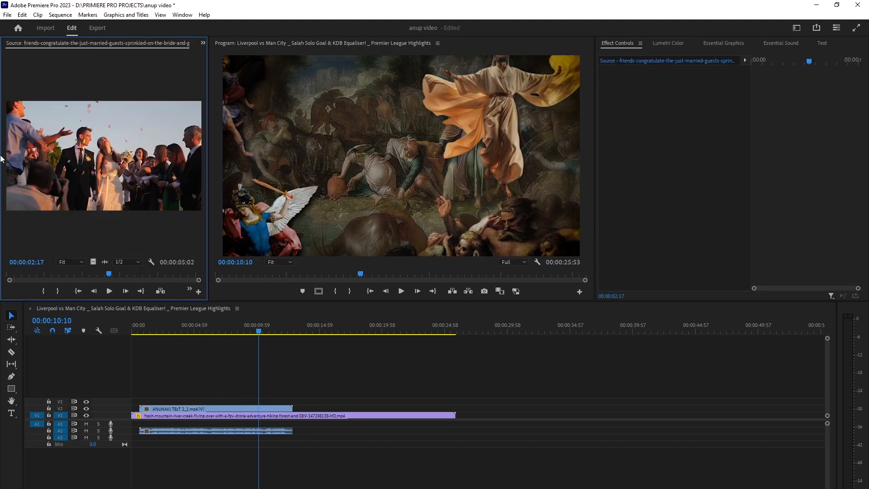
{"action": "left_click_drag", "start_coordinate": [128, 177], "coordinate": [256, 405]}
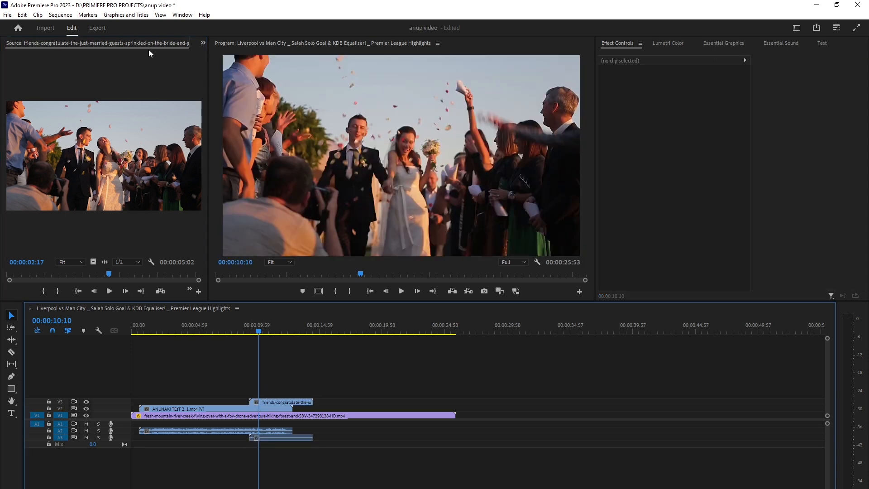
Add the Liverpool vs Man City highlights clip to track V4 at 00:00:10:10.
{"action": "scroll", "coordinate": [145, 47], "scroll_direction": "up", "scroll_amount": 1}
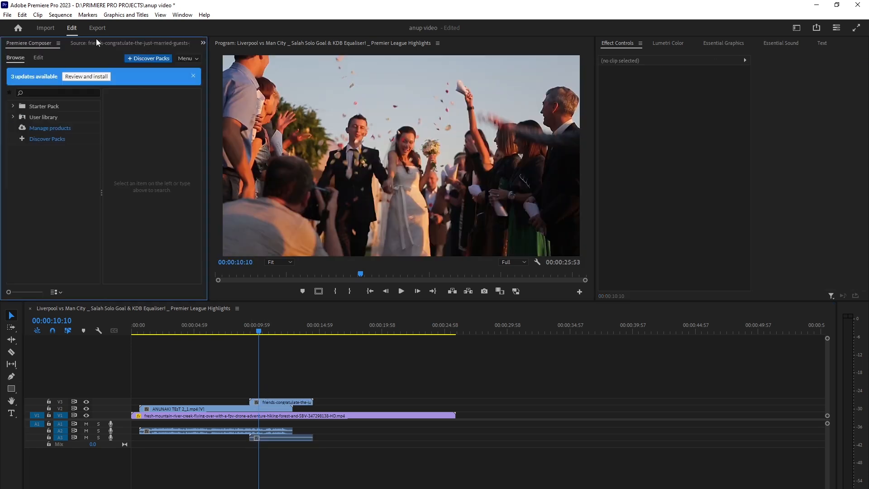
{"action": "left_click", "coordinate": [203, 42]}
{"action": "left_click", "coordinate": [215, 113]}
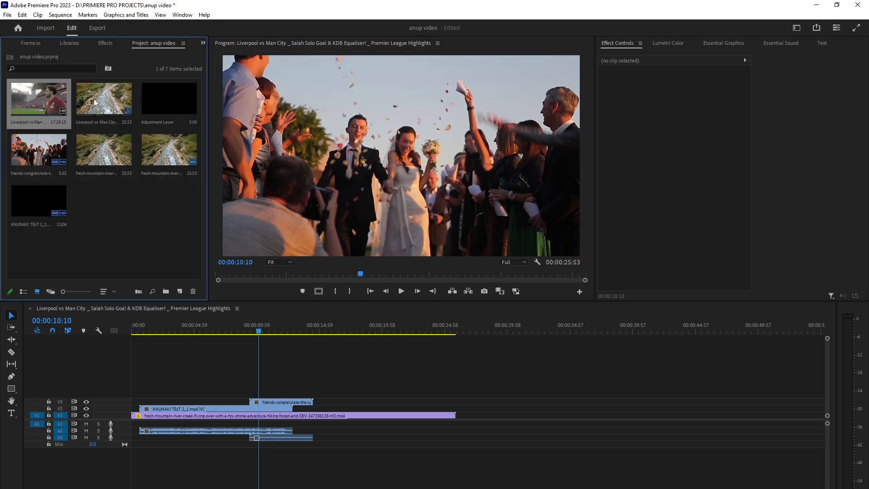
{"action": "left_click", "coordinate": [102, 107]}
{"action": "left_click_drag", "start_coordinate": [31, 106], "coordinate": [256, 394]}
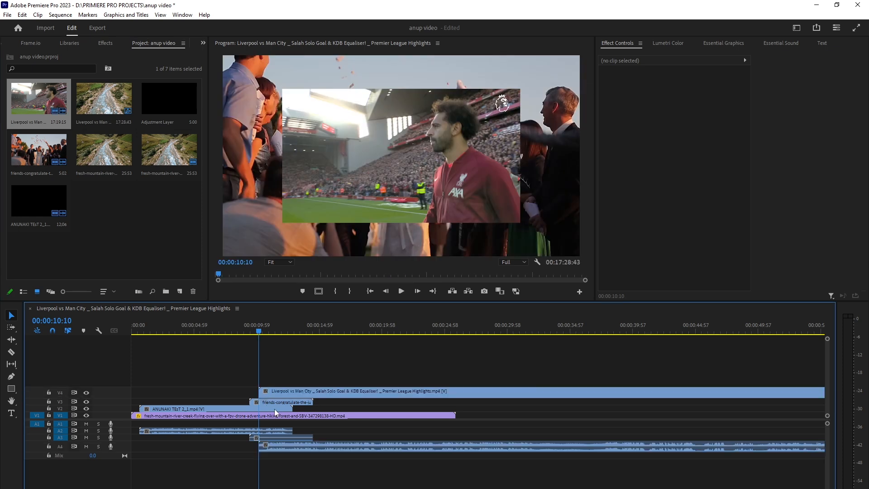
Select the clips on each video and audio track in turn and scrub the playhead to 00:00:10:58.
{"action": "left_click", "coordinate": [286, 396]}
{"action": "left_click", "coordinate": [281, 400]}
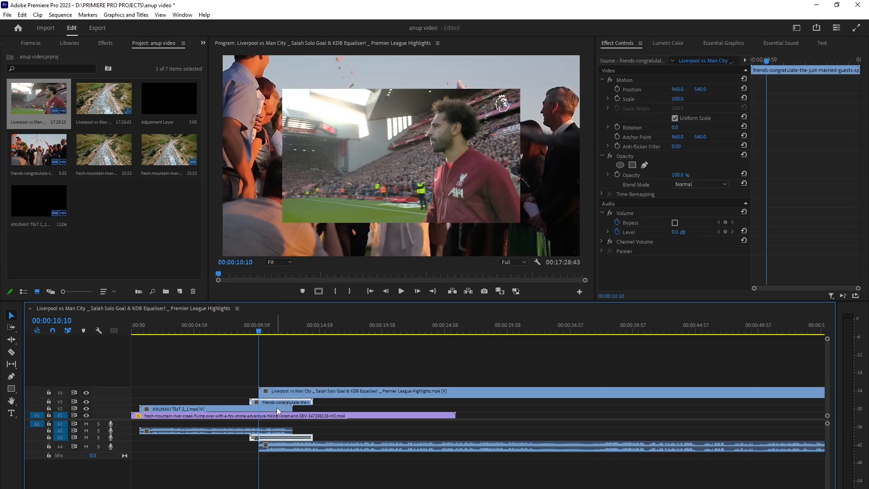
{"action": "left_click", "coordinate": [277, 409]}
{"action": "left_click", "coordinate": [277, 414]}
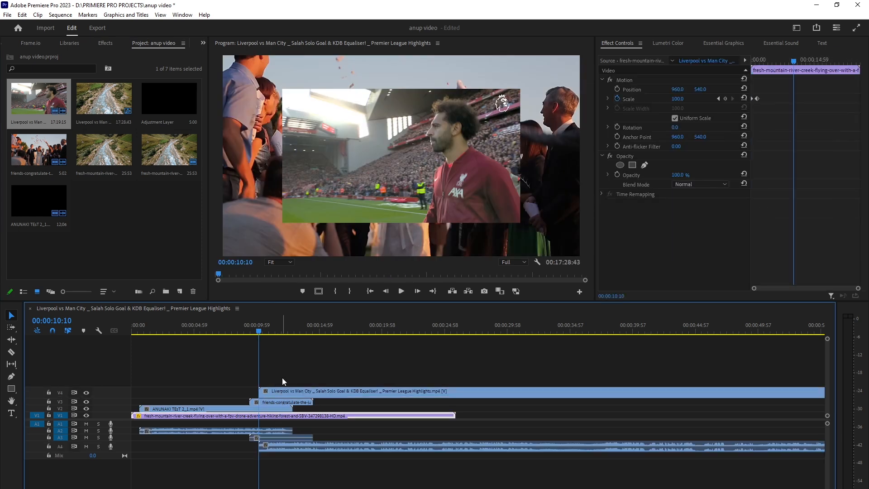
{"action": "left_click", "coordinate": [278, 431]}
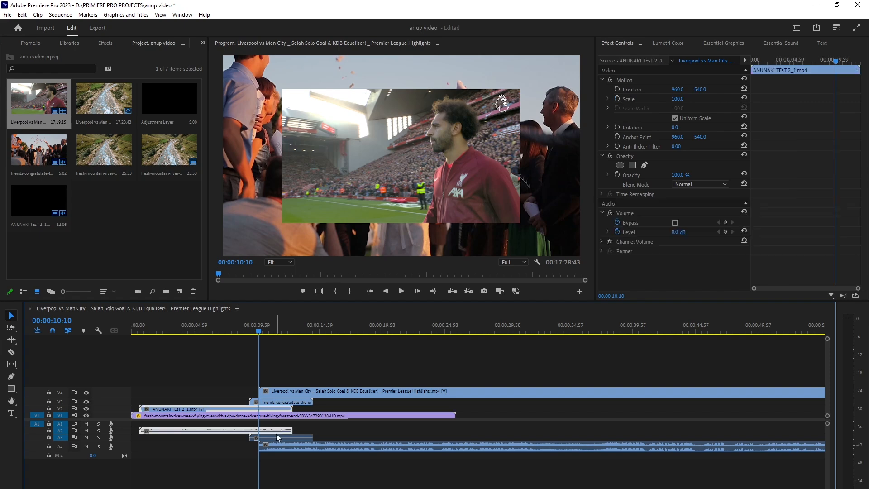
{"action": "left_click", "coordinate": [279, 438]}
{"action": "left_click", "coordinate": [280, 445]}
{"action": "left_click_drag", "start_coordinate": [290, 470], "coordinate": [268, 426]}
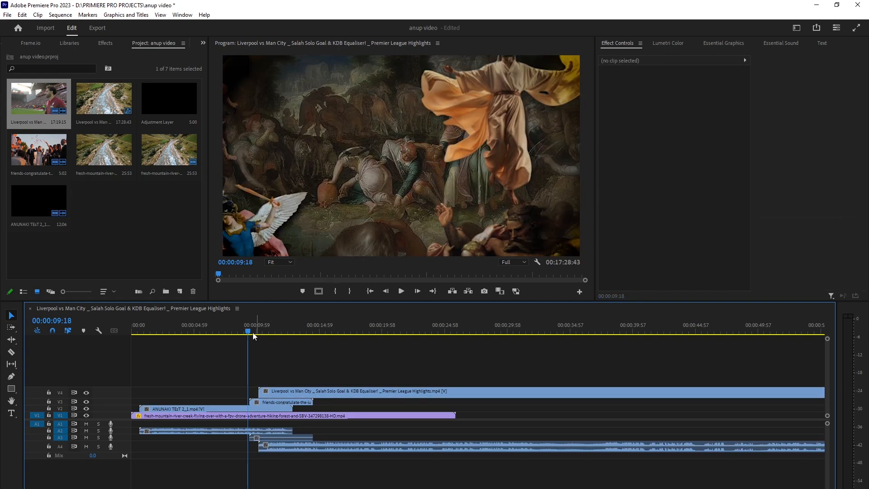
{"action": "left_click_drag", "start_coordinate": [254, 335], "coordinate": [268, 335]}
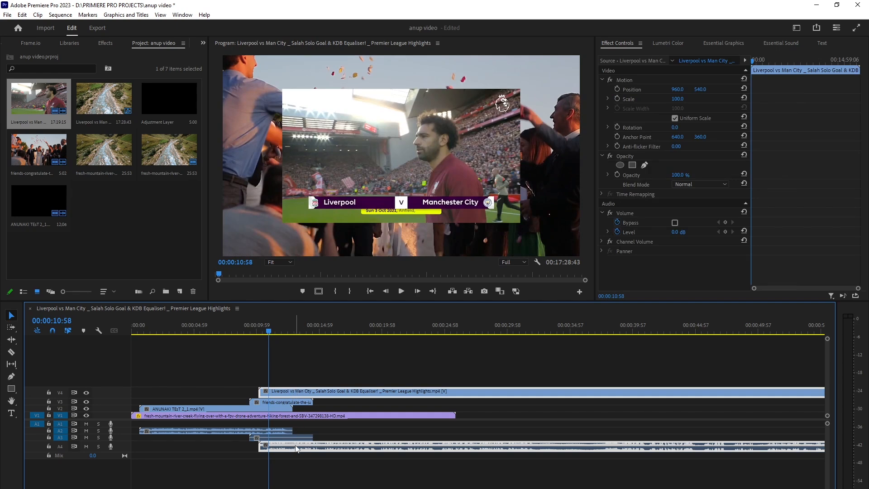
Click through the V2, V3 and V4 clips and their audio to inspect how video and audio are linked.
{"action": "left_click", "coordinate": [292, 383]}
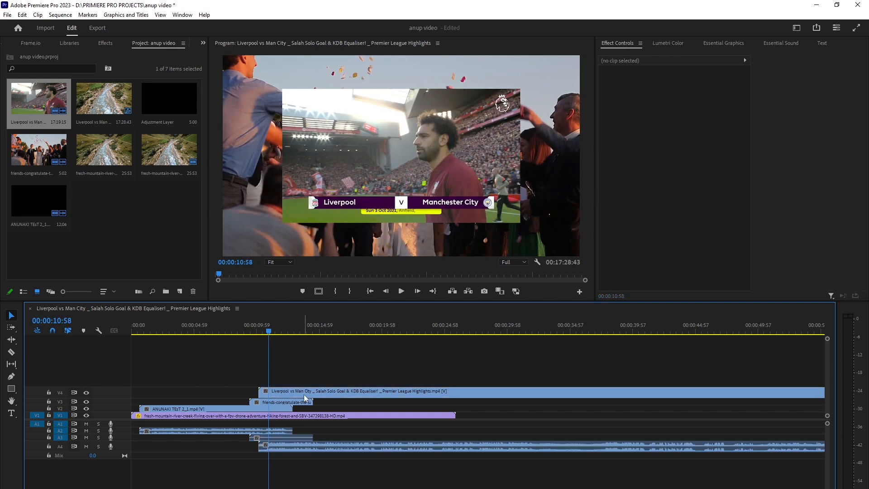
{"action": "left_click", "coordinate": [303, 395]}
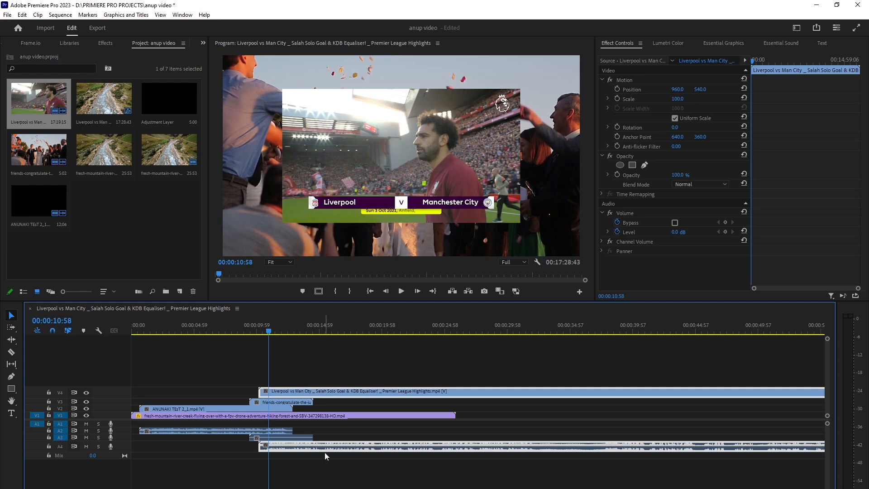
{"action": "left_click", "coordinate": [268, 402]}
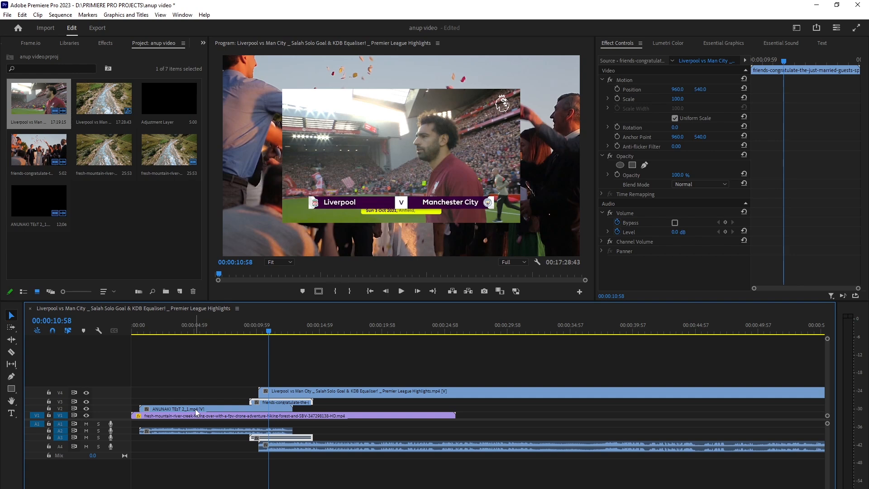
{"action": "left_click", "coordinate": [60, 408]}
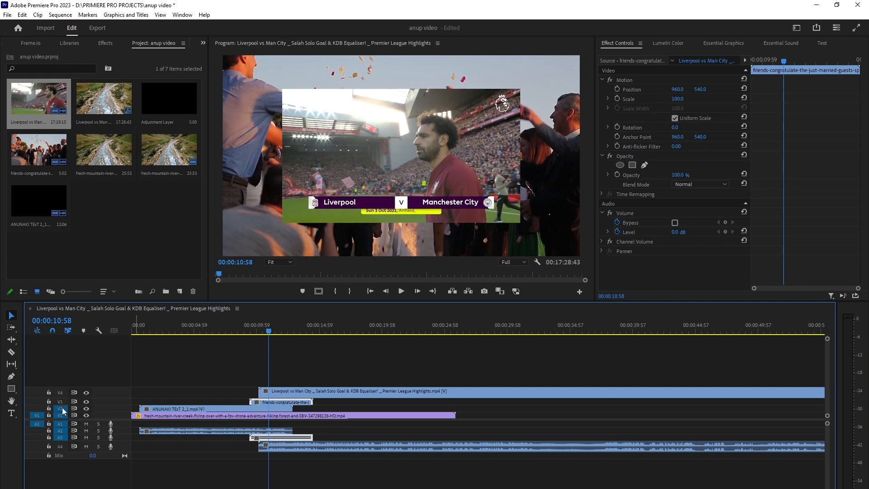
{"action": "left_click", "coordinate": [177, 411]}
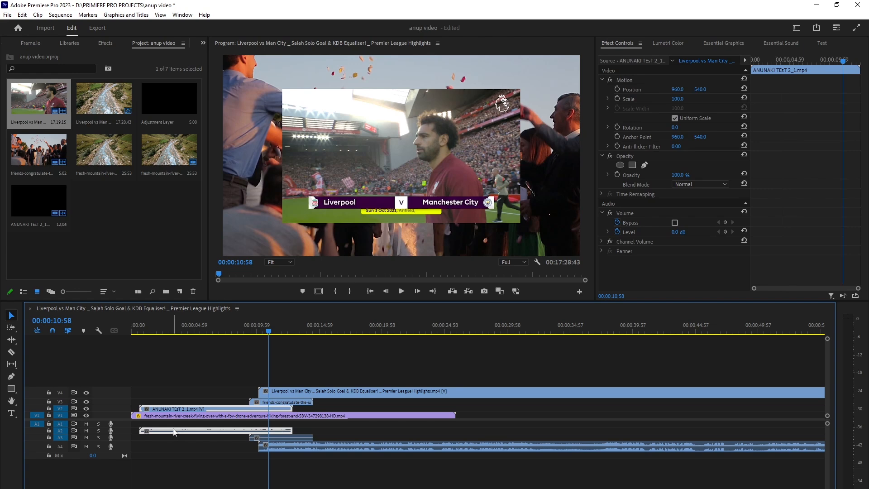
{"action": "left_click", "coordinate": [218, 392]}
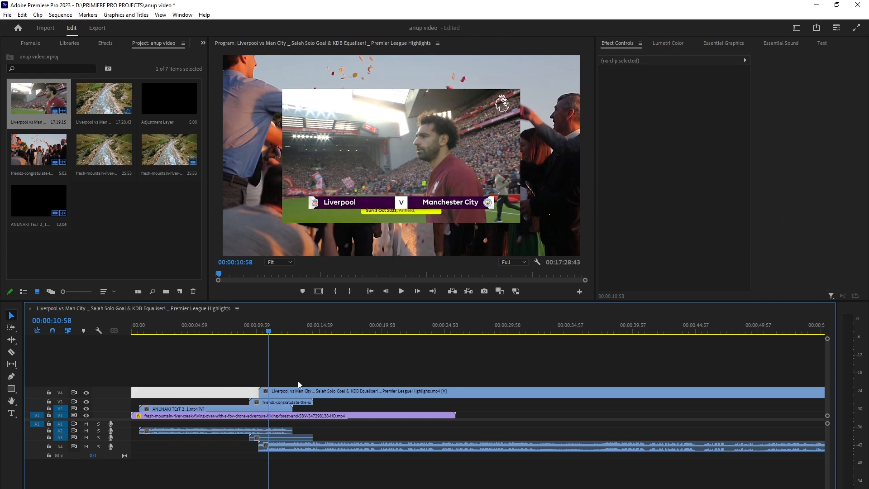
{"action": "left_click", "coordinate": [287, 391]}
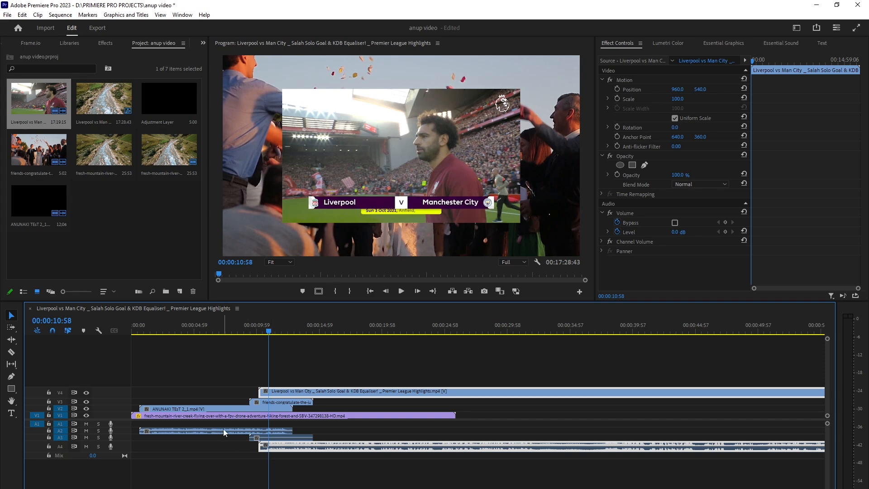
{"action": "left_click", "coordinate": [235, 429]}
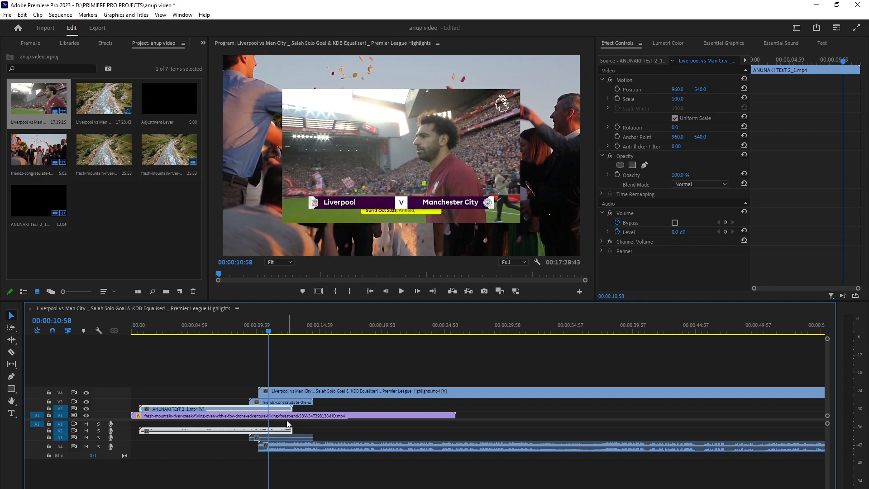
{"action": "left_click", "coordinate": [302, 397]}
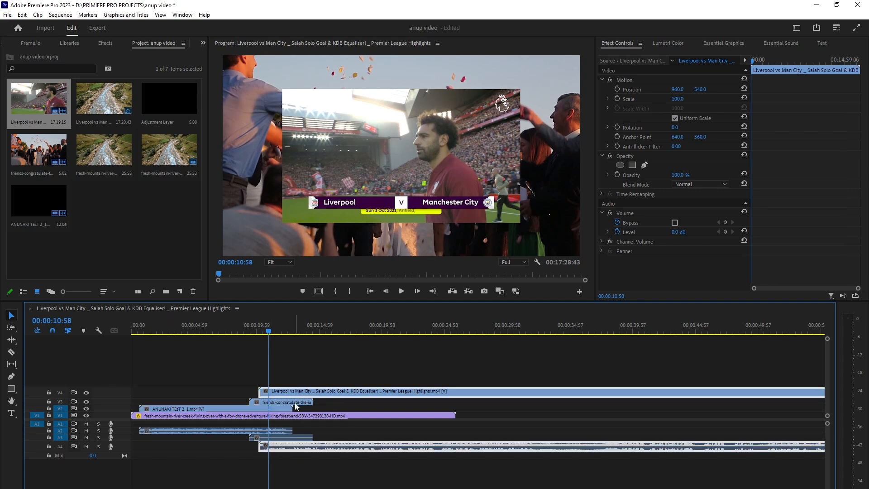
{"action": "left_click", "coordinate": [296, 403]}
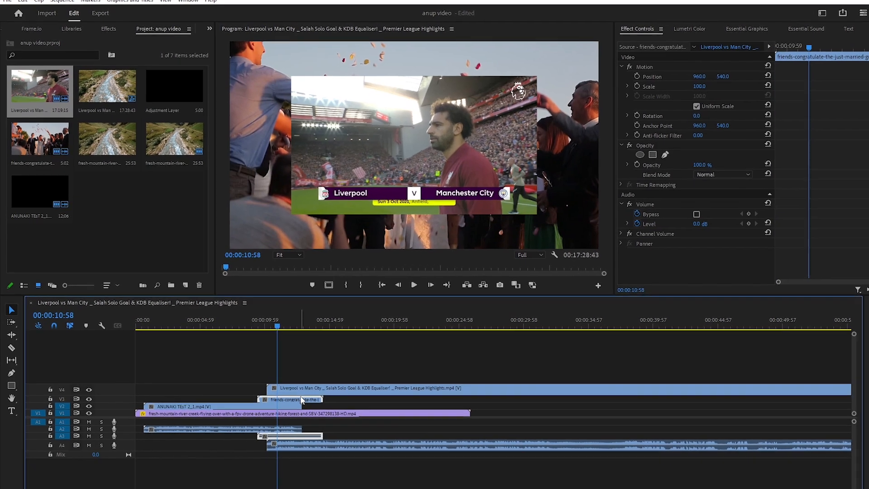
{"action": "left_click", "coordinate": [185, 429]}
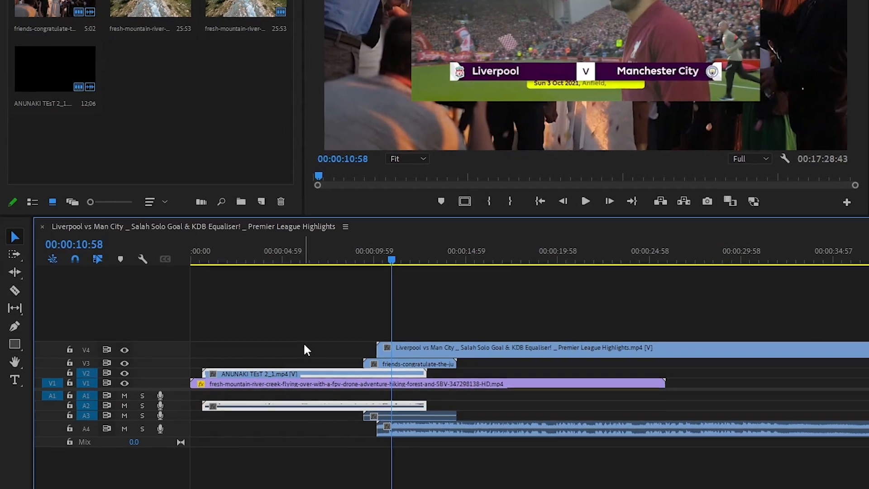
{"action": "left_click", "coordinate": [304, 345]}
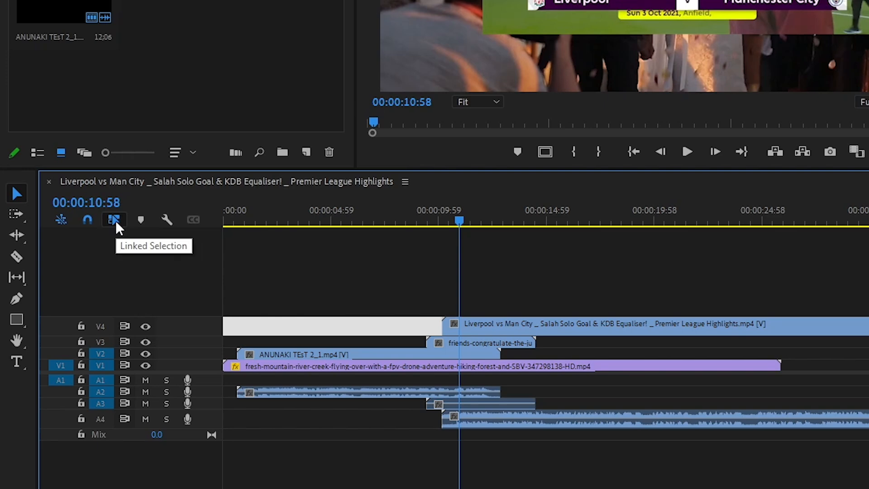
Toggle Linked Selection off and on, then move the Liverpool highlights clip with its audio to start at 00:00:10:58.
{"action": "left_click", "coordinate": [115, 221]}
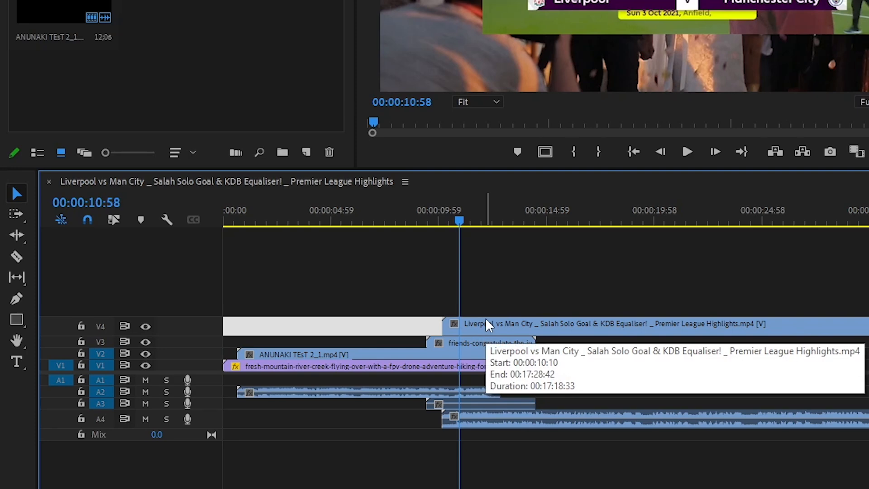
{"action": "left_click", "coordinate": [113, 221]}
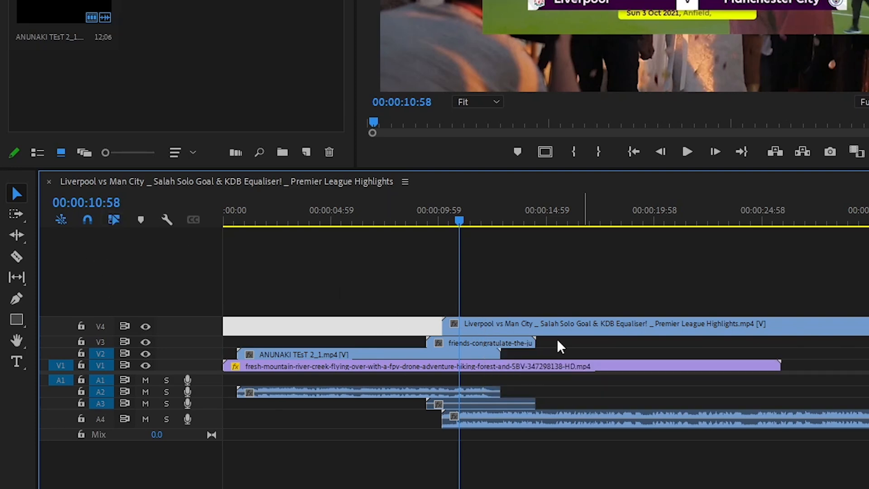
{"action": "left_click", "coordinate": [480, 326]}
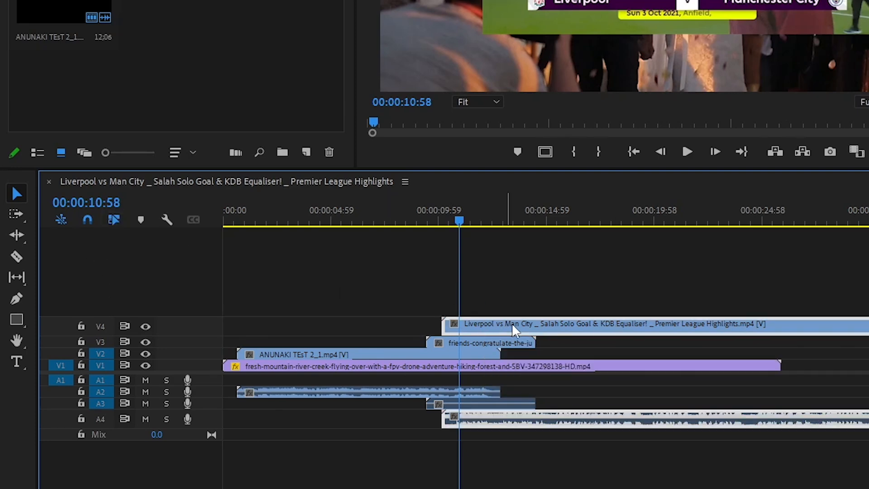
{"action": "left_click_drag", "start_coordinate": [586, 330], "coordinate": [608, 325]}
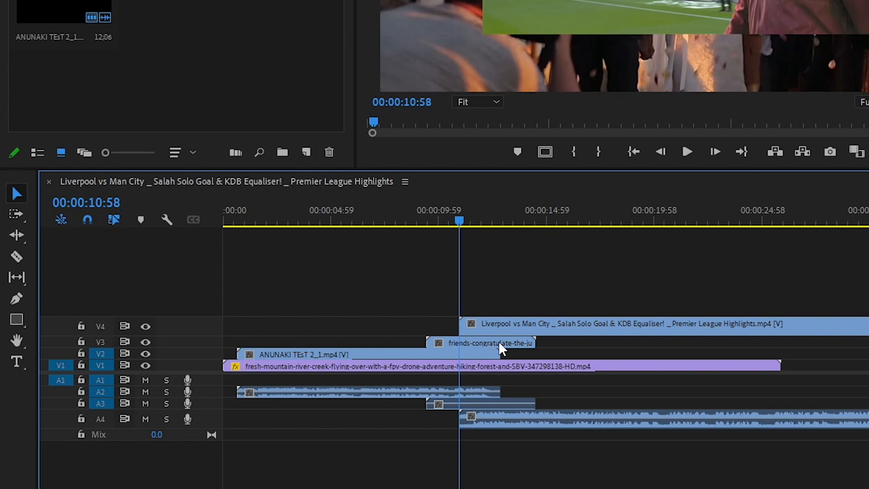
Delete the Liverpool highlights clip together with its linked audio.
{"action": "left_click", "coordinate": [518, 328]}
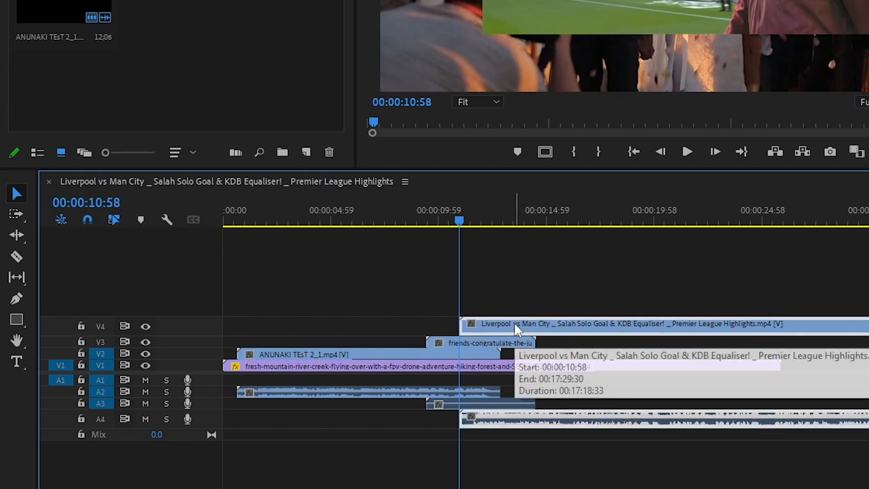
{"action": "key", "text": "Delete"}
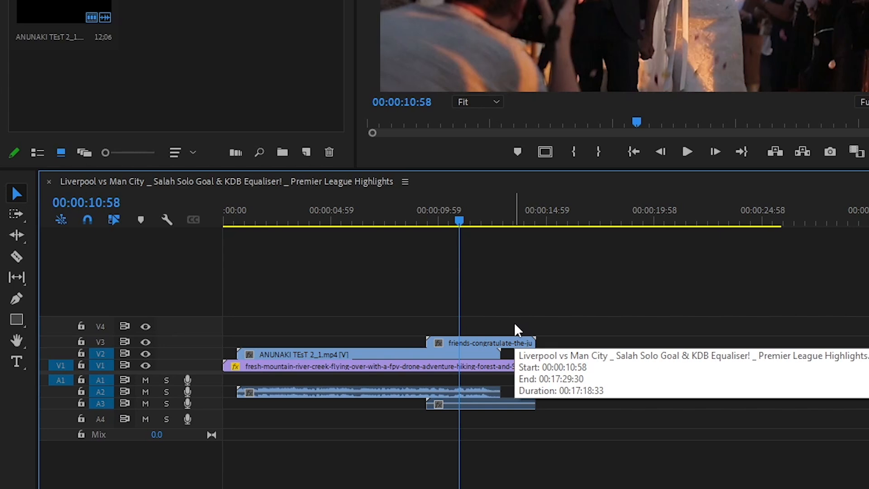
Undo the Liverpool highlights clip deletion and turn Linked Selection off.
{"action": "key", "text": "ctrl+z"}
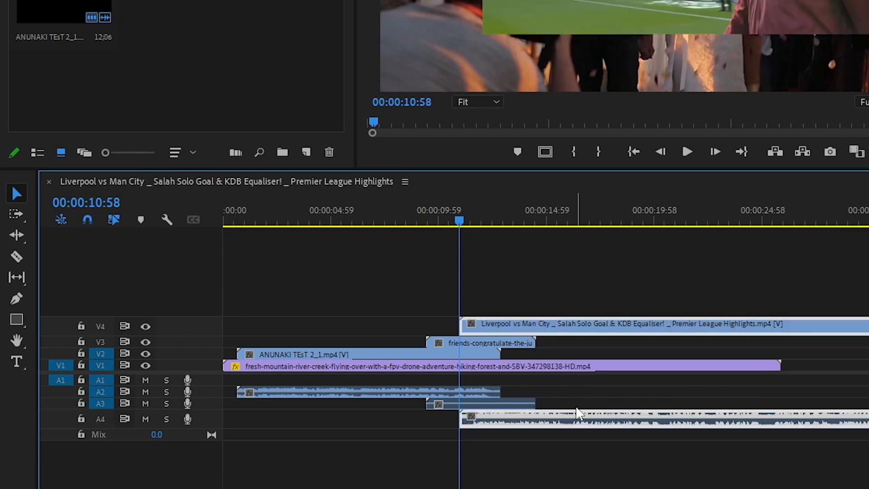
{"action": "left_click", "coordinate": [330, 282]}
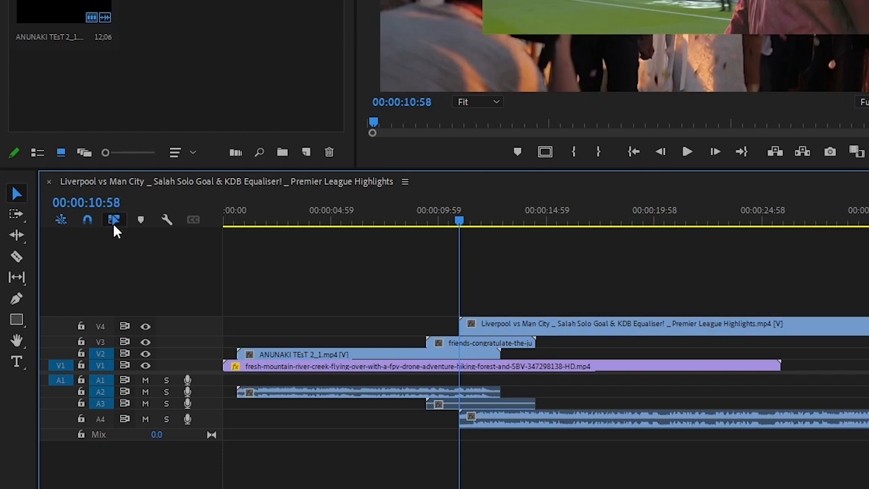
{"action": "left_click", "coordinate": [114, 221]}
{"action": "left_click", "coordinate": [112, 221]}
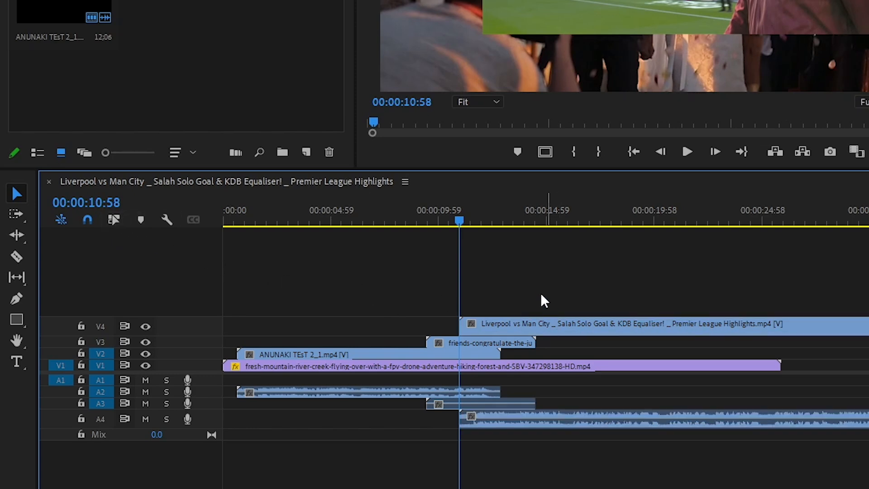
{"action": "left_click", "coordinate": [549, 329]}
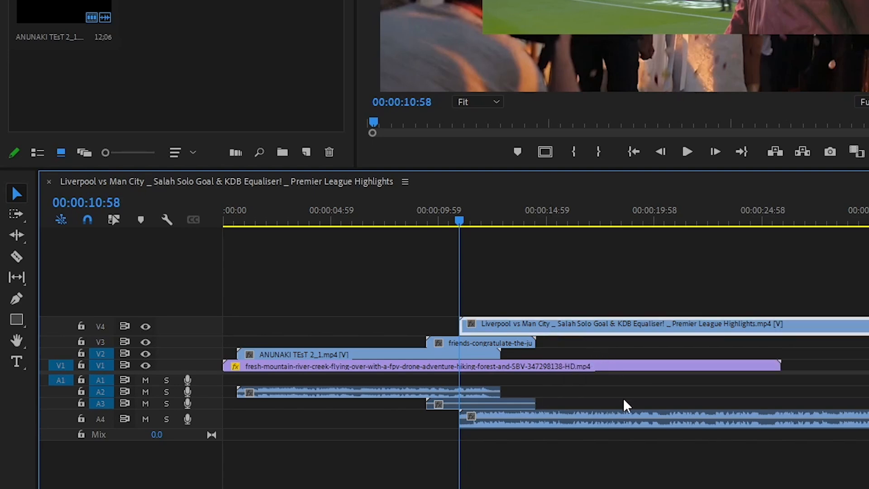
Drag the Liverpool highlights video and its audio independently, moving the video earlier and the audio later, out of sync.
{"action": "left_click", "coordinate": [623, 420]}
{"action": "left_click", "coordinate": [627, 333]}
{"action": "left_click", "coordinate": [612, 422]}
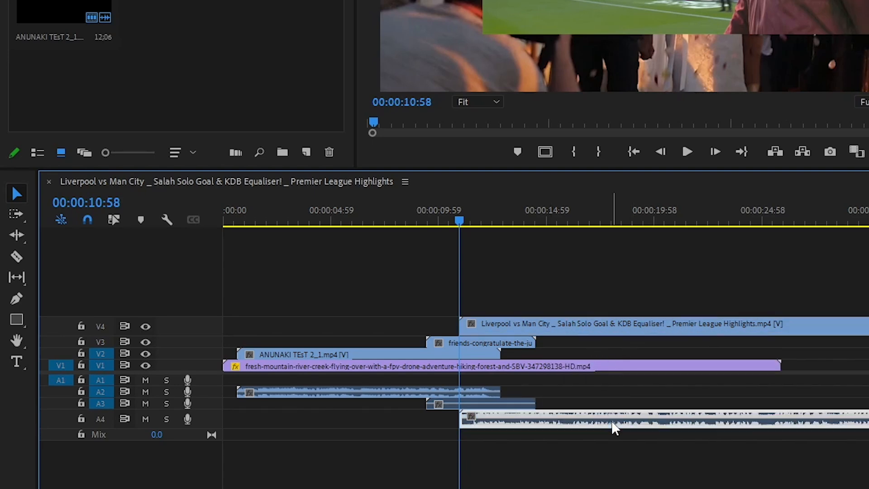
{"action": "left_click", "coordinate": [620, 328]}
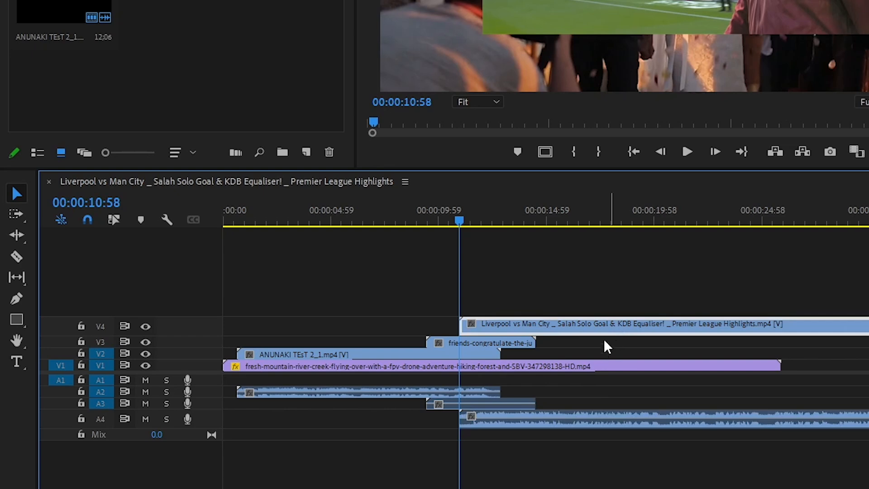
{"action": "left_click_drag", "start_coordinate": [657, 326], "coordinate": [528, 336]}
{"action": "left_click_drag", "start_coordinate": [554, 421], "coordinate": [566, 439]}
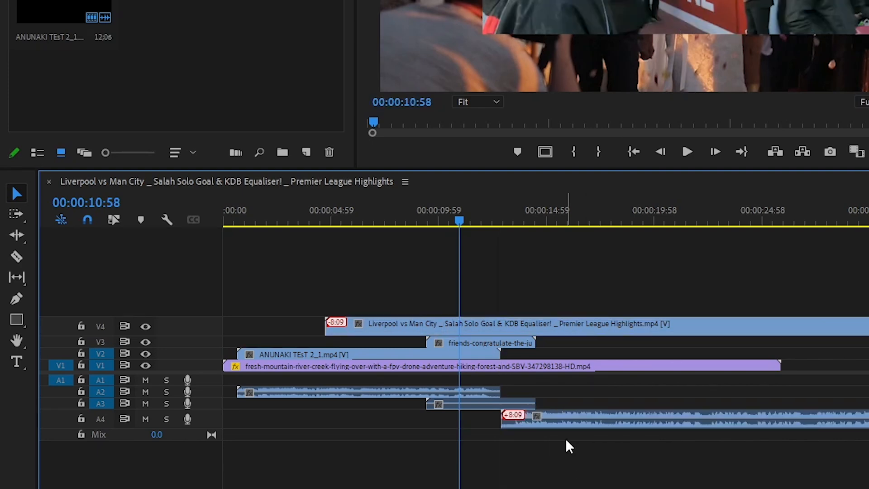
With Linked Selection off, delete only the Liverpool highlights audio clip on A4.
{"action": "left_click", "coordinate": [114, 220]}
{"action": "left_click_drag", "start_coordinate": [457, 320], "coordinate": [509, 329]}
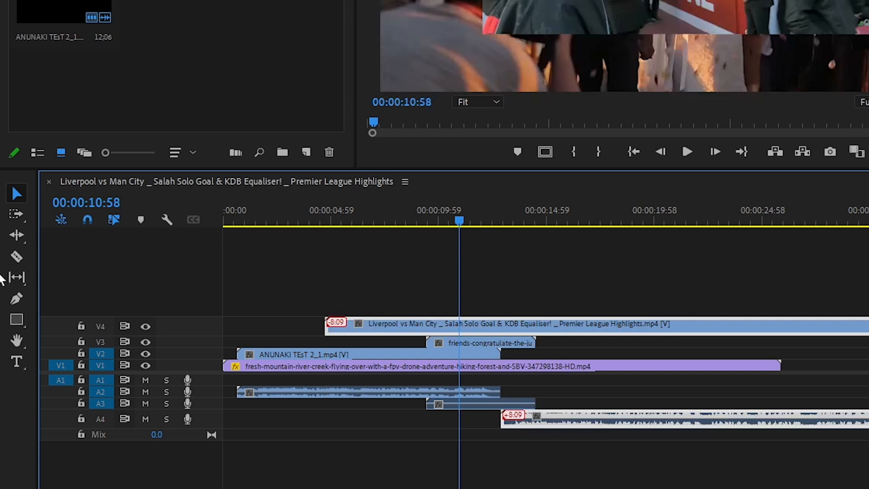
{"action": "left_click", "coordinate": [113, 219]}
{"action": "left_click", "coordinate": [570, 418]}
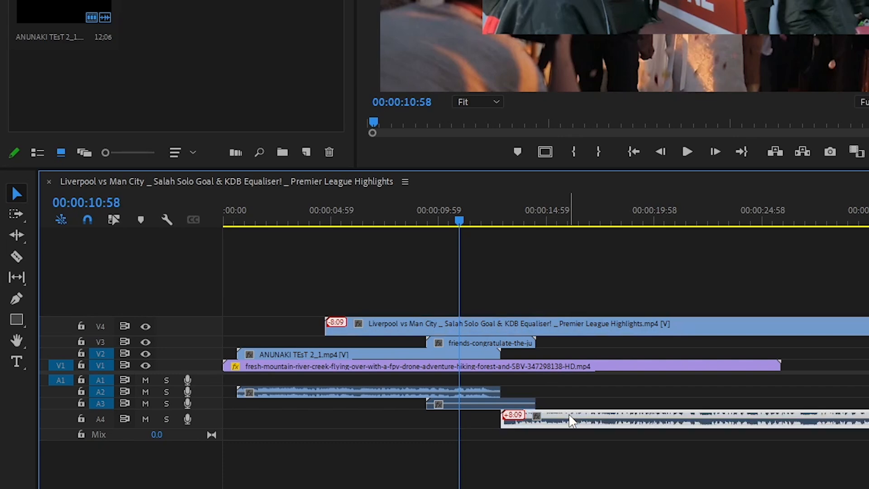
{"action": "key", "text": "Delete"}
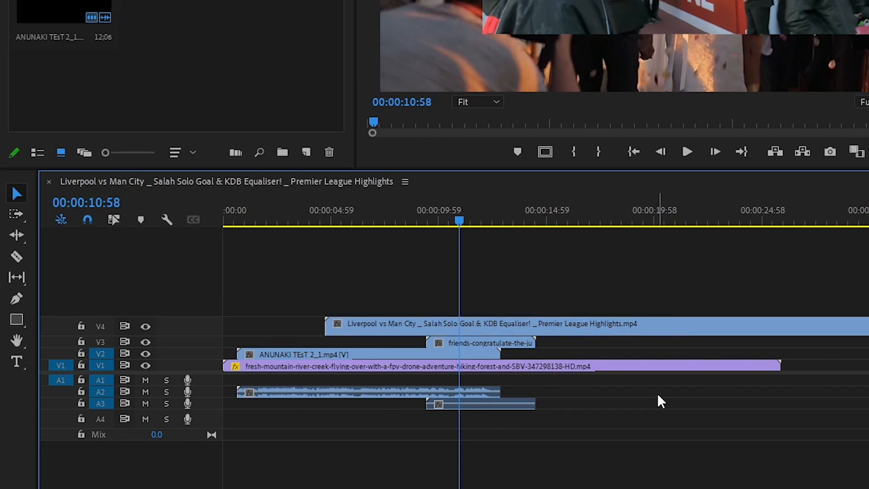
Delete only the friends-congratulate clip's audio on A3, leaving its video in place.
{"action": "left_click_drag", "start_coordinate": [535, 331], "coordinate": [541, 334]}
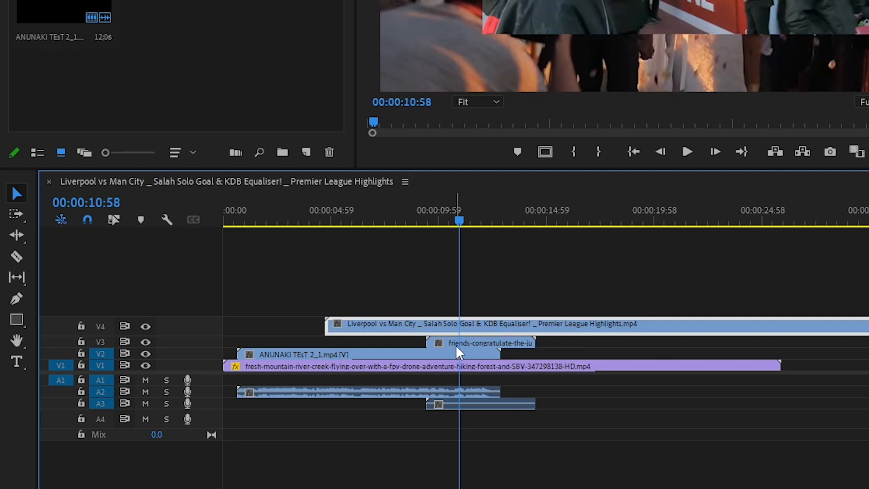
{"action": "left_click", "coordinate": [473, 342]}
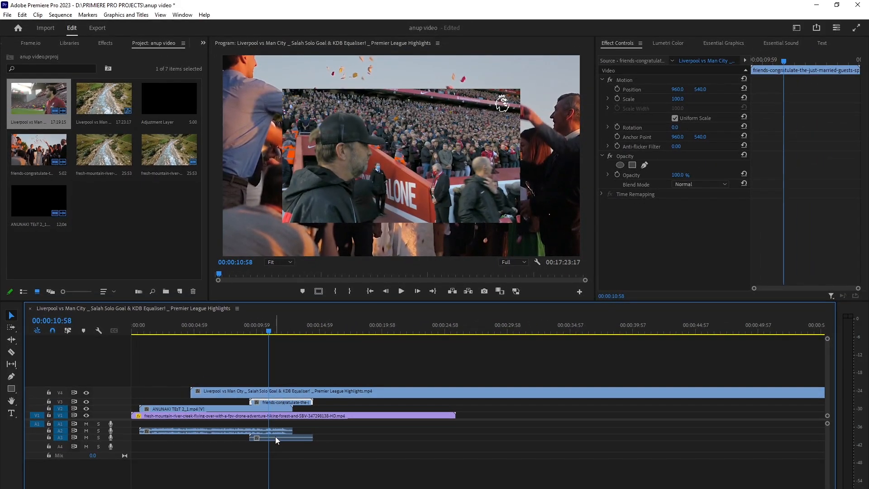
{"action": "left_click", "coordinate": [283, 436]}
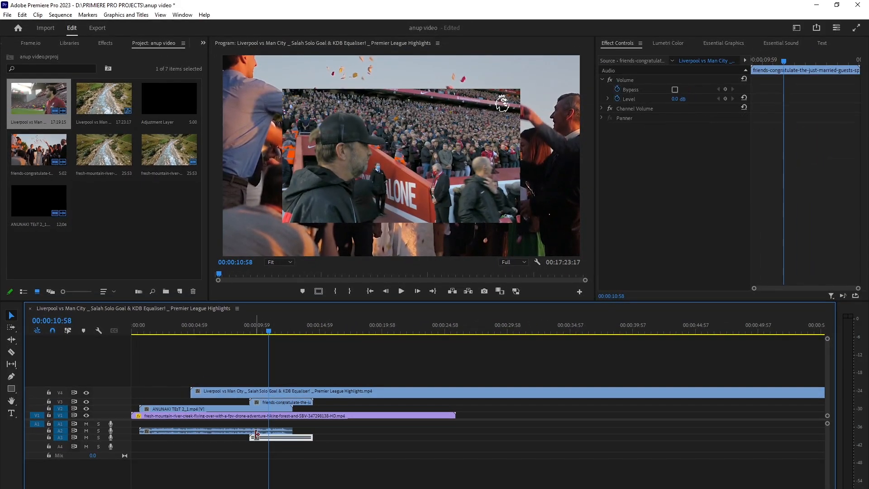
{"action": "key", "text": "Delete"}
{"action": "left_click_drag", "start_coordinate": [235, 378], "coordinate": [266, 429]}
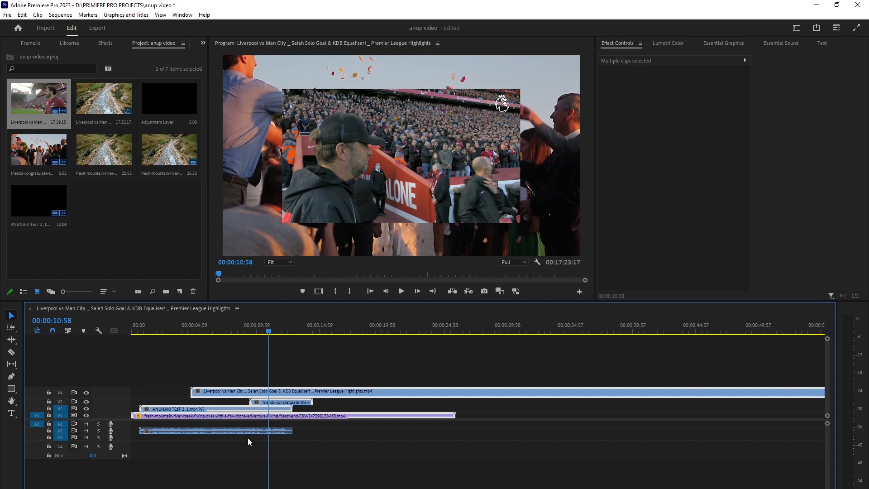
{"action": "left_click", "coordinate": [248, 435]}
{"action": "left_click", "coordinate": [250, 432]}
{"action": "left_click", "coordinate": [286, 452]}
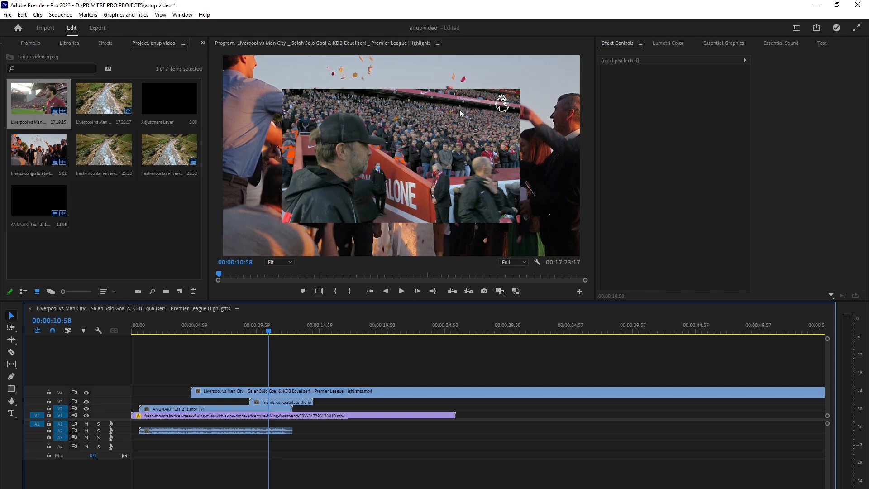
{"action": "left_click_drag", "start_coordinate": [245, 405], "coordinate": [286, 375]}
{"action": "left_click", "coordinate": [287, 373]}
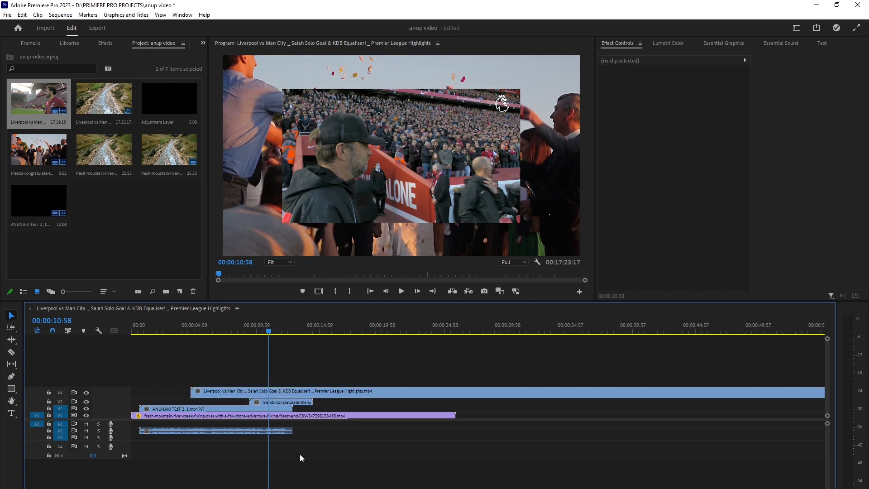
Select the fresh-mountain clip and browse the Effect Controls, Lumetri Color, Essential Graphics and Essential Sound panels.
{"action": "left_click", "coordinate": [273, 417]}
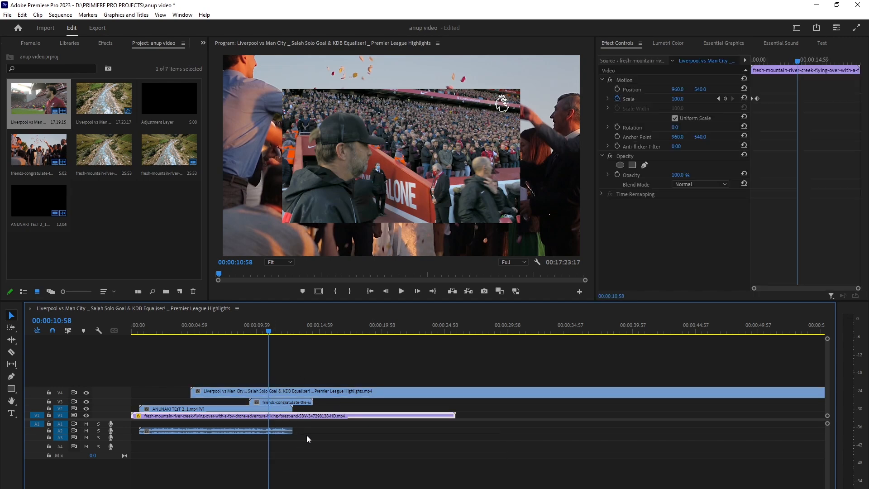
{"action": "left_click", "coordinate": [306, 435]}
{"action": "left_click", "coordinate": [281, 418]}
{"action": "left_click", "coordinate": [666, 42]}
{"action": "left_click", "coordinate": [723, 42]}
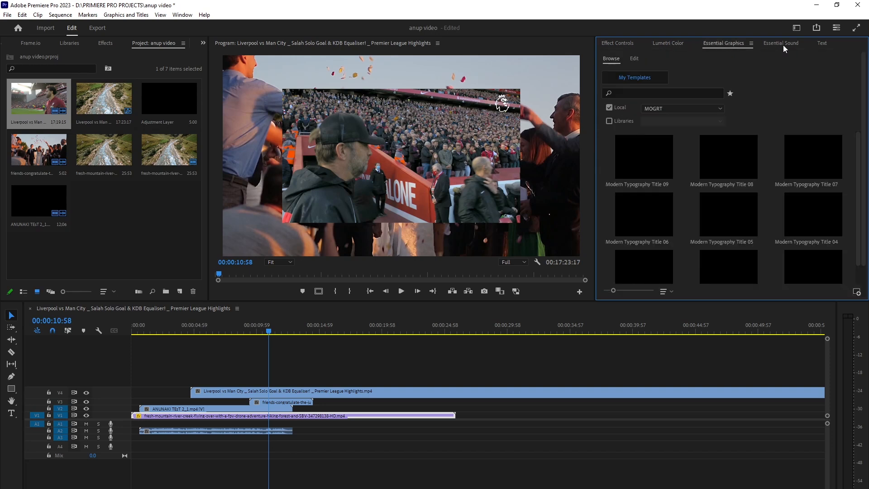
{"action": "left_click", "coordinate": [782, 43]}
{"action": "left_click", "coordinate": [700, 43]}
{"action": "left_click", "coordinate": [669, 43]}
{"action": "left_click", "coordinate": [627, 43]}
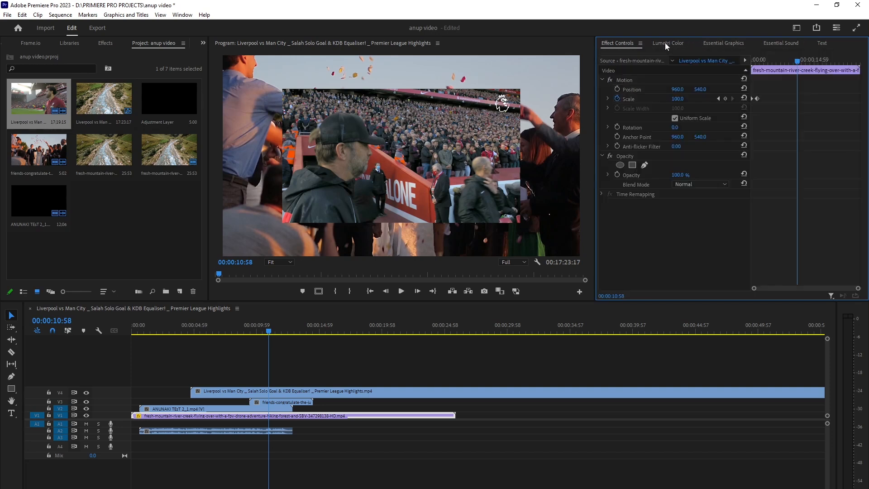
{"action": "left_click", "coordinate": [675, 43]}
{"action": "left_click", "coordinate": [721, 43]}
{"action": "left_click", "coordinate": [786, 43]}
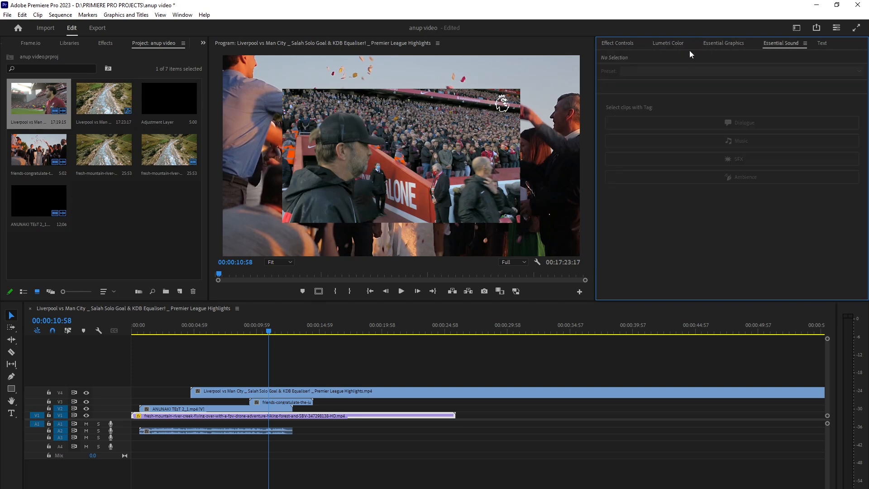
{"action": "left_click", "coordinate": [672, 44]}
{"action": "left_click", "coordinate": [617, 42]}
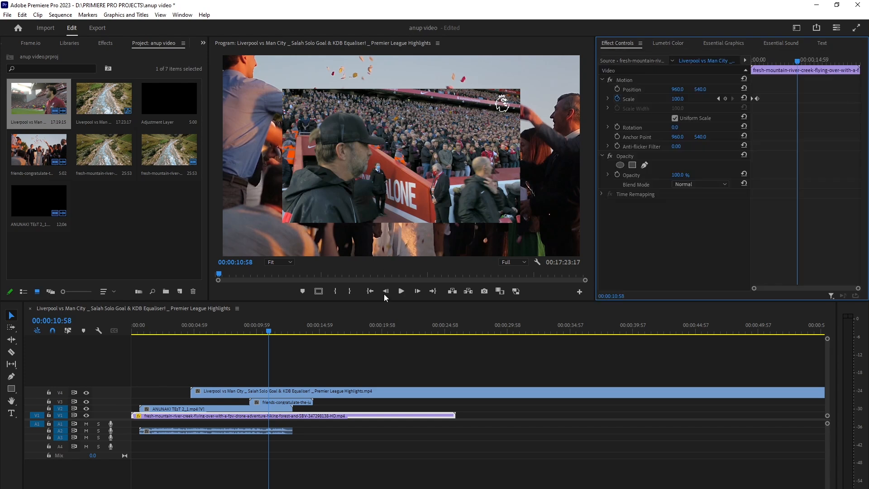
Scrub the fresh-mountain clip's Scale down to 76.
{"action": "left_click", "coordinate": [262, 370]}
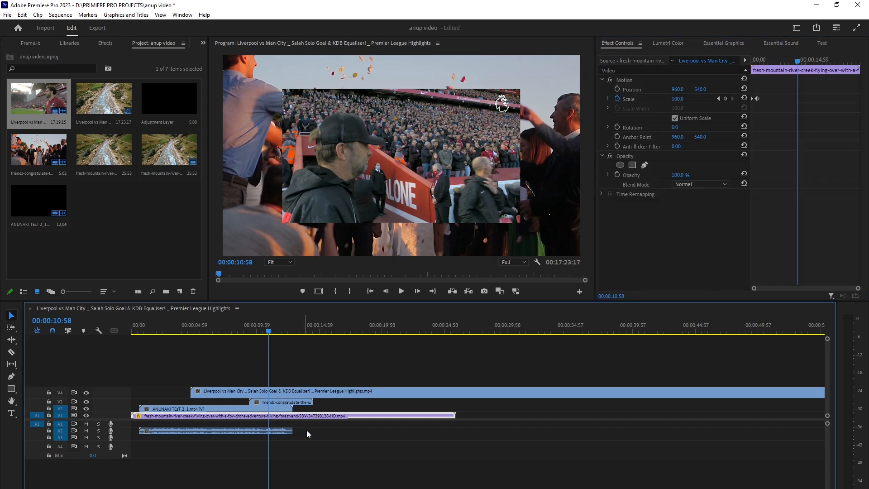
{"action": "left_click", "coordinate": [306, 430]}
{"action": "left_click", "coordinate": [284, 415]}
{"action": "mouse_move", "coordinate": [678, 99]}
{"action": "left_mouse_down"}
{"action": "mouse_move", "coordinate": [685, 98]}
{"action": "mouse_move", "coordinate": [666, 98]}
{"action": "mouse_move", "coordinate": [679, 103]}
{"action": "left_mouse_up"}
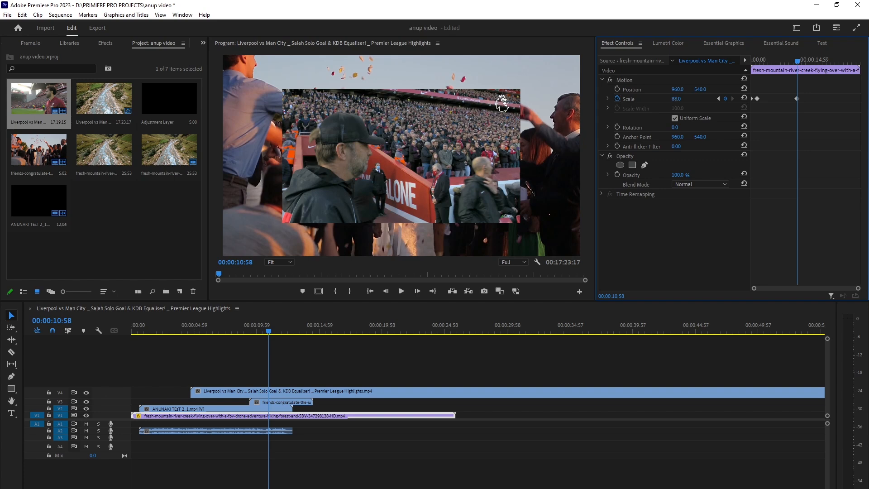
{"action": "left_click_drag", "start_coordinate": [676, 99], "coordinate": [636, 146]}
Marquee-select the clips on V2, V3 and V4 and move them together 13:22 later in the timeline.
{"action": "left_click_drag", "start_coordinate": [237, 368], "coordinate": [280, 413]}
{"action": "left_click", "coordinate": [231, 374]}
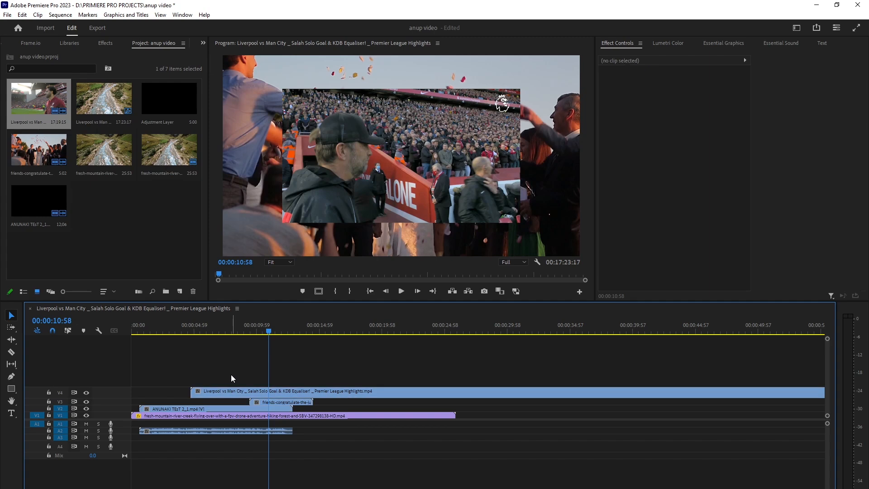
{"action": "left_click_drag", "start_coordinate": [218, 368], "coordinate": [306, 410]}
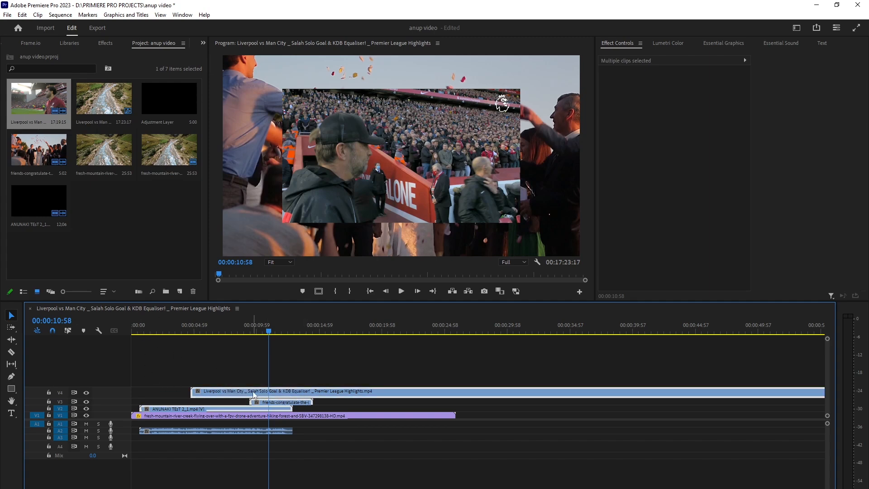
{"action": "left_click_drag", "start_coordinate": [256, 395], "coordinate": [392, 393]}
Reset the fresh-mountain clip's Motion properties to their defaults.
{"action": "left_click", "coordinate": [278, 417]}
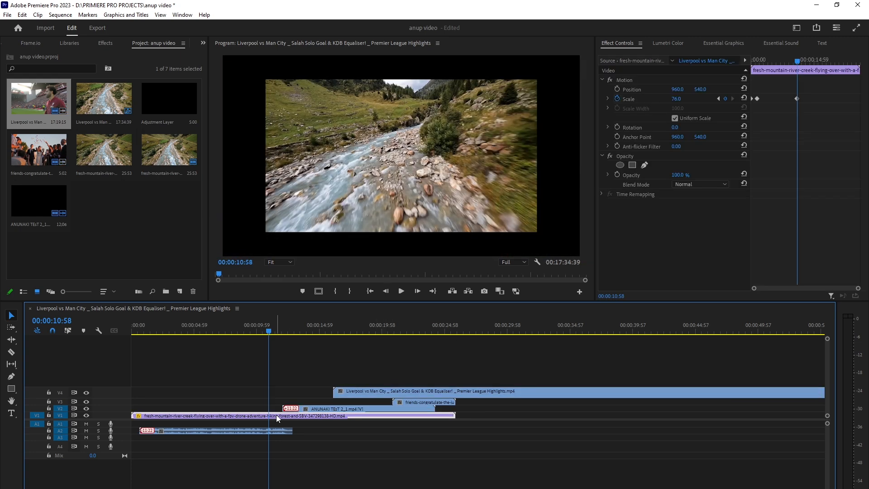
{"action": "mouse_move", "coordinate": [676, 101]}
{"action": "left_mouse_down"}
{"action": "mouse_move", "coordinate": [688, 100]}
{"action": "mouse_move", "coordinate": [675, 101]}
{"action": "left_mouse_up"}
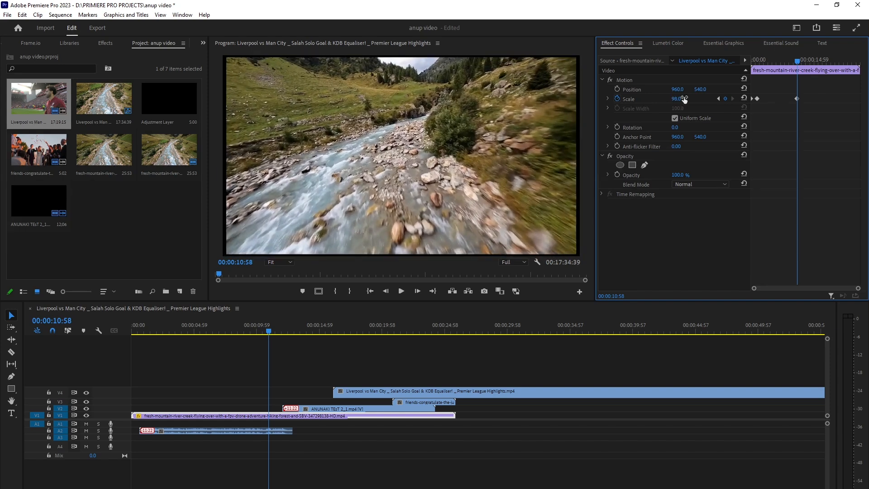
{"action": "left_click_drag", "start_coordinate": [816, 127], "coordinate": [734, 97]}
{"action": "left_click", "coordinate": [744, 79]}
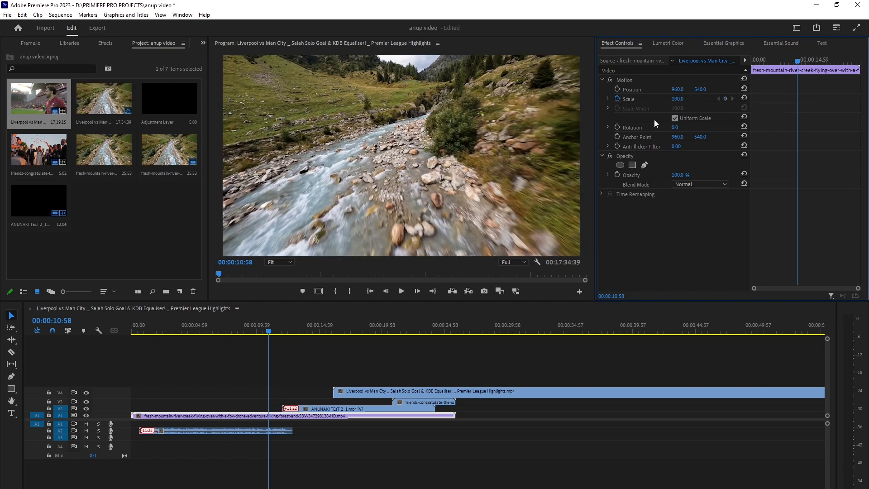
Set the fresh-mountain clip's Scale to 61 and its Position to 744, 364.
{"action": "left_click_drag", "start_coordinate": [676, 99], "coordinate": [566, 110]}
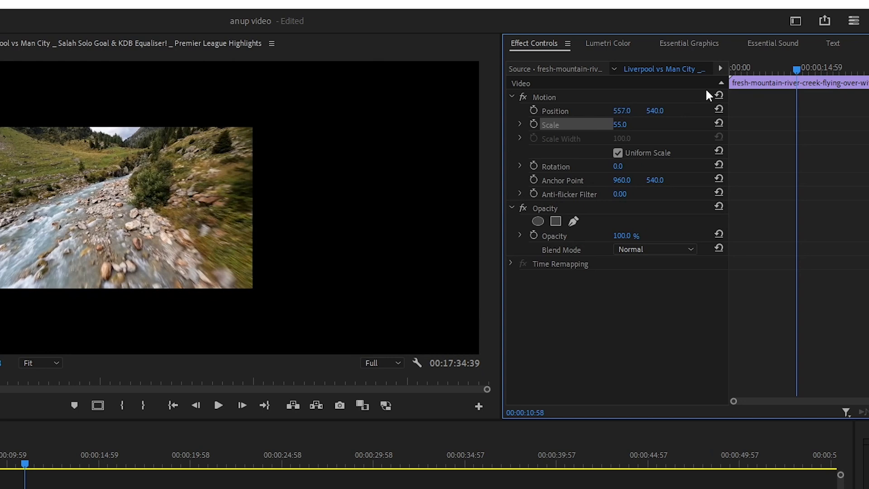
{"action": "mouse_move", "coordinate": [622, 111]}
{"action": "left_mouse_down"}
{"action": "mouse_move", "coordinate": [690, 106]}
{"action": "mouse_move", "coordinate": [633, 138]}
{"action": "mouse_move", "coordinate": [623, 101]}
{"action": "mouse_move", "coordinate": [584, 110]}
{"action": "mouse_move", "coordinate": [634, 111]}
{"action": "mouse_move", "coordinate": [607, 111]}
{"action": "left_mouse_up"}
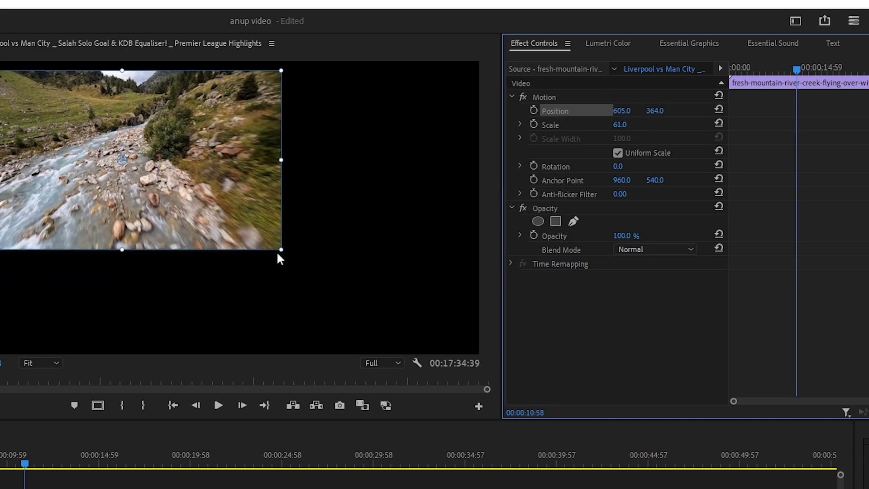
{"action": "left_click", "coordinate": [581, 219]}
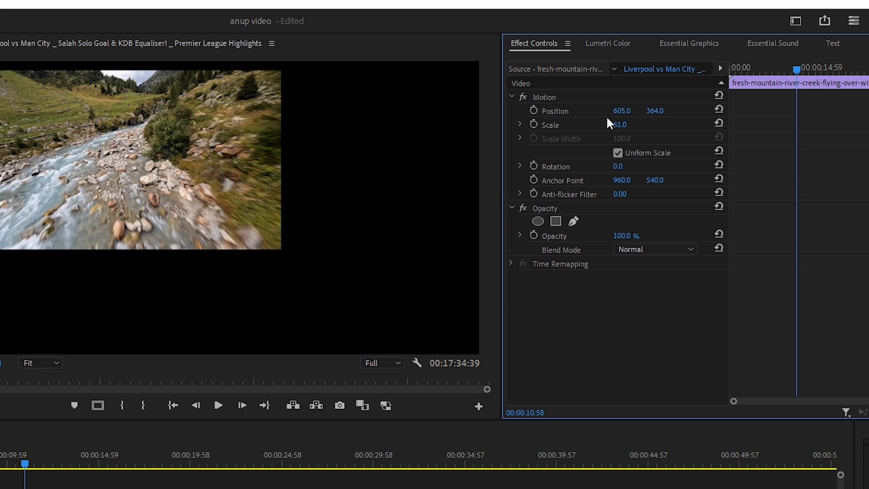
{"action": "left_click_drag", "start_coordinate": [622, 110], "coordinate": [575, 124]}
Select the Motion effect and drag the fresh-mountain clip in the Program Monitor to Position 624.8, 364.
{"action": "left_click", "coordinate": [556, 109]}
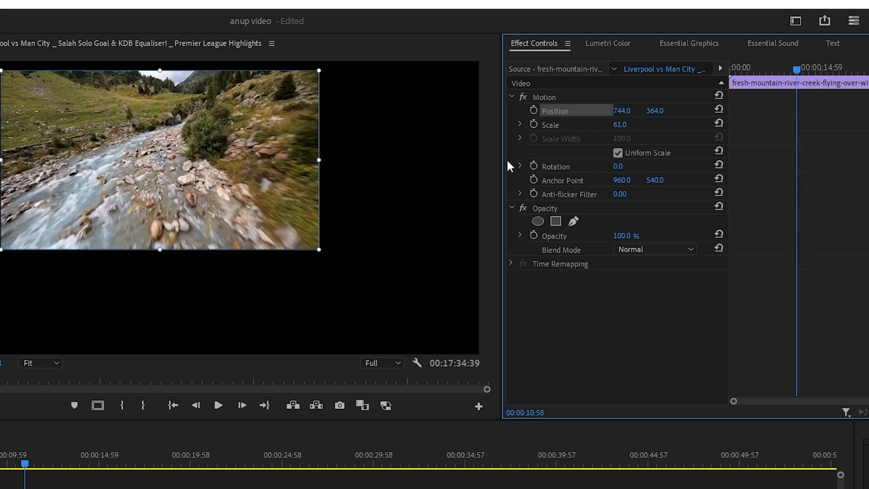
{"action": "left_click", "coordinate": [546, 97]}
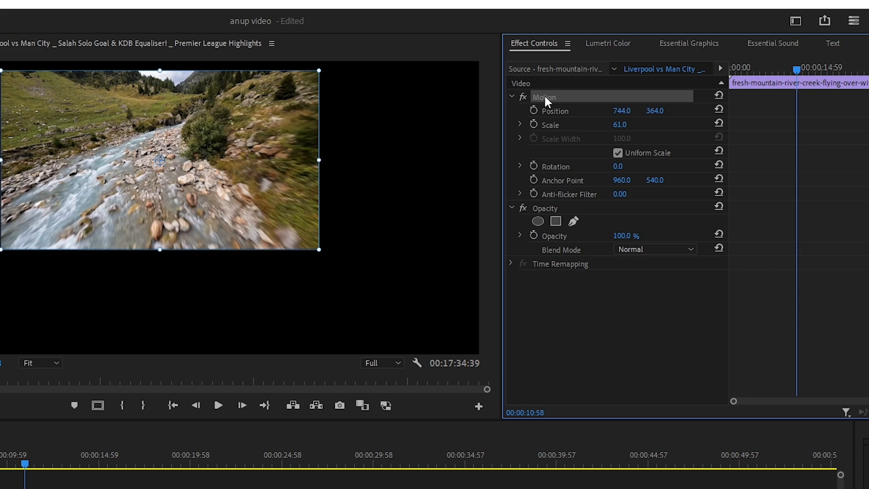
{"action": "left_click", "coordinate": [592, 330]}
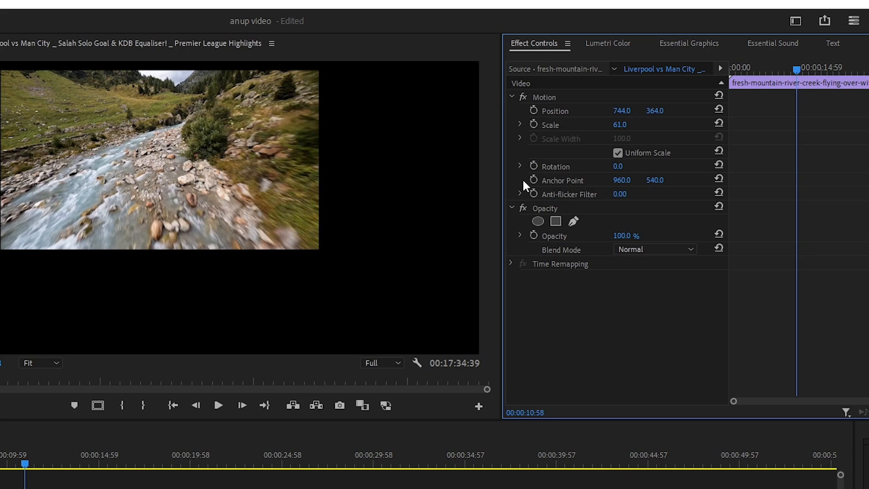
{"action": "left_click", "coordinate": [545, 100]}
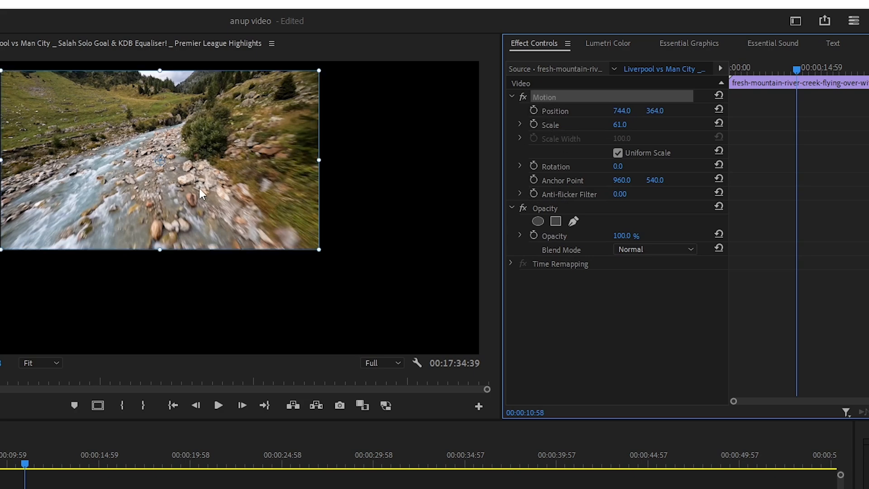
{"action": "left_click_drag", "start_coordinate": [148, 190], "coordinate": [110, 185]}
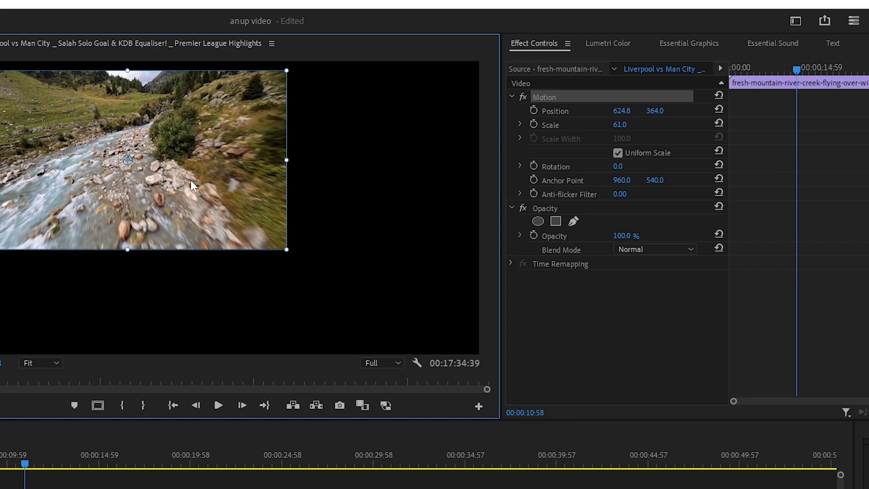
{"action": "left_click_drag", "start_coordinate": [620, 112], "coordinate": [610, 112]}
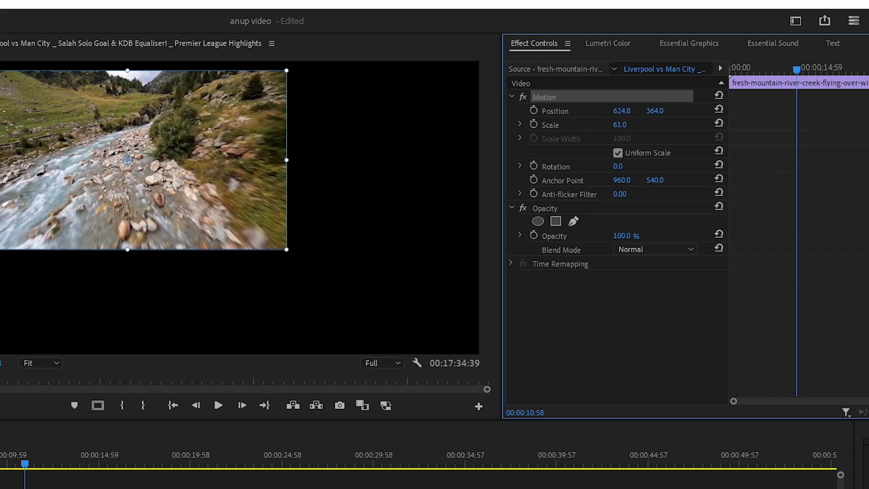
Shrink the fresh-mountain clip to about 43% and move it into the top-left quadrant of the frame.
{"action": "left_click_drag", "start_coordinate": [288, 251], "coordinate": [230, 231]}
{"action": "left_click_drag", "start_coordinate": [180, 195], "coordinate": [148, 180]}
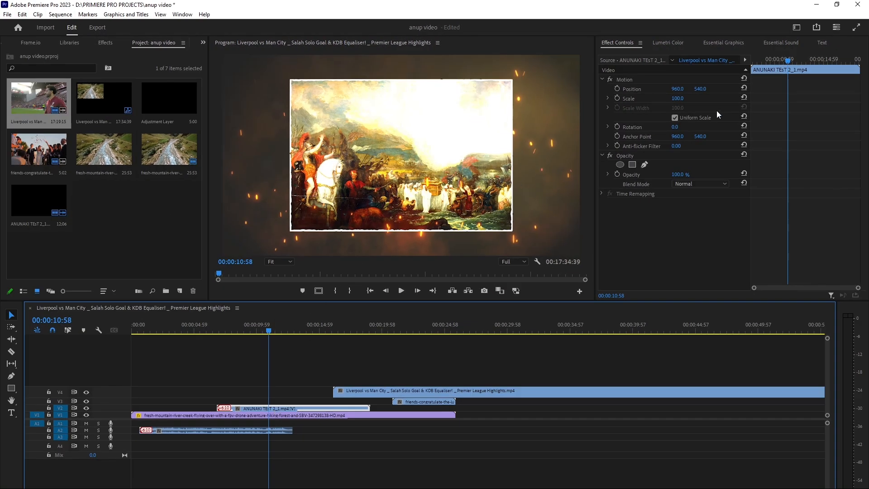
Scale the ANUNAKI clip down to about 48% and place it in the top-right quadrant, around Position 1430, 304.
{"action": "left_click_drag", "start_coordinate": [678, 99], "coordinate": [648, 98]}
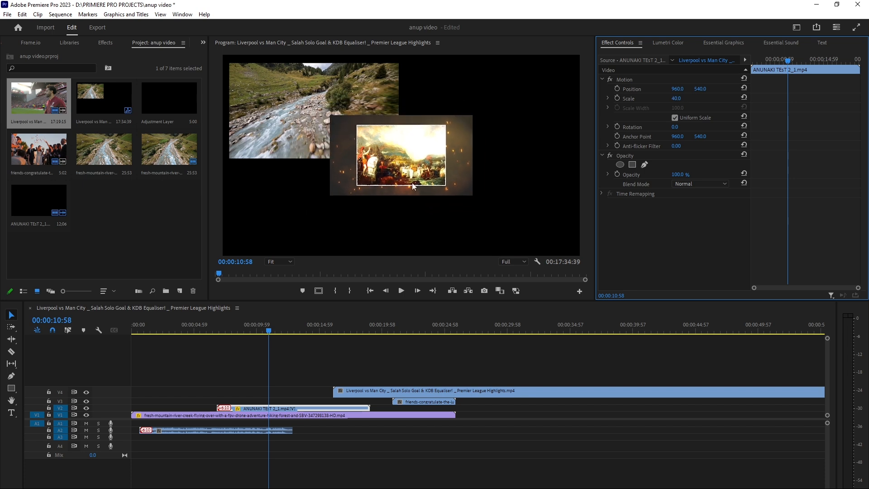
{"action": "left_click", "coordinate": [631, 90]}
{"action": "left_click_drag", "start_coordinate": [386, 177], "coordinate": [459, 127]}
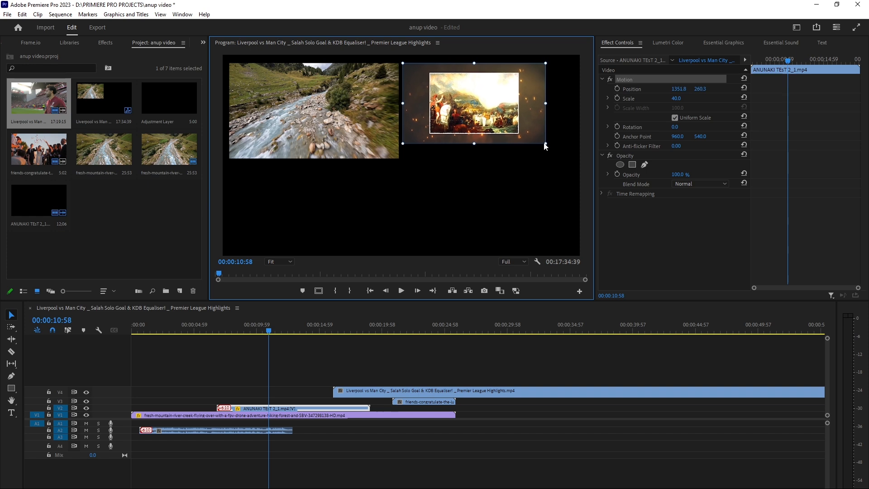
{"action": "left_click_drag", "start_coordinate": [546, 143], "coordinate": [572, 158]}
{"action": "left_click_drag", "start_coordinate": [512, 125], "coordinate": [519, 130]}
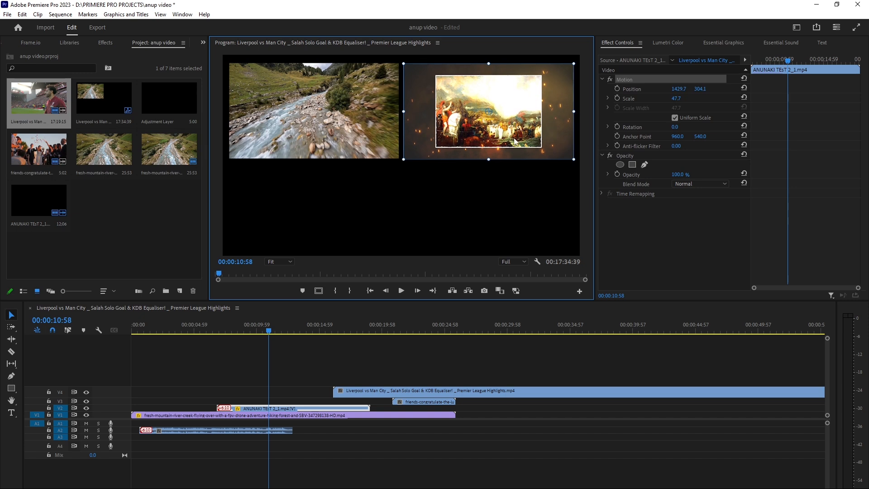
Move the friends-congratulate clip on V3 earlier so it starts at about the 10-second playhead.
{"action": "left_click", "coordinate": [458, 247]}
{"action": "left_click_drag", "start_coordinate": [403, 402], "coordinate": [279, 402]}
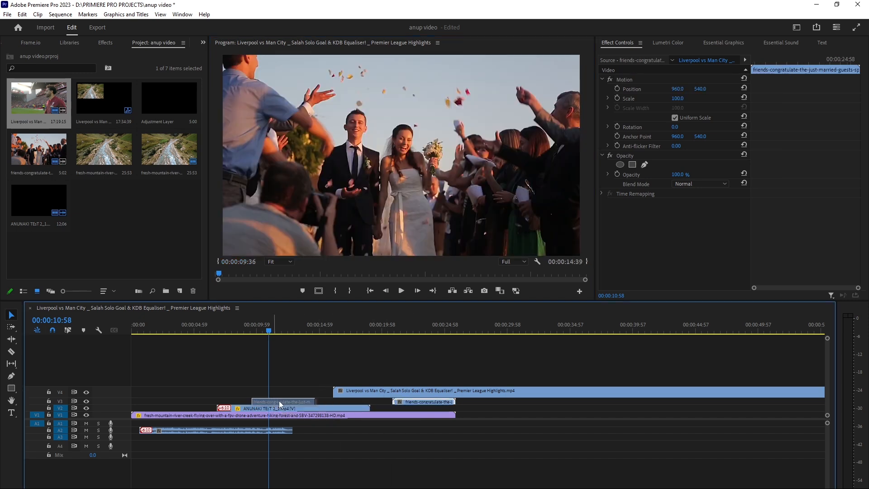
{"action": "left_click", "coordinate": [281, 396]}
{"action": "left_click", "coordinate": [280, 402]}
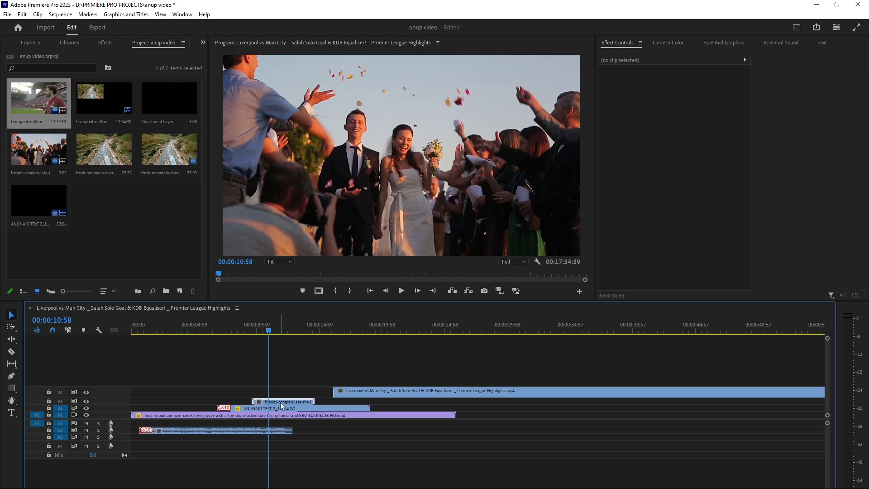
Scale the friends-congratulate clip to about 48% and position it in the bottom-left quadrant of the frame.
{"action": "left_click_drag", "start_coordinate": [678, 99], "coordinate": [683, 98]}
{"action": "left_click_drag", "start_coordinate": [421, 143], "coordinate": [343, 181]}
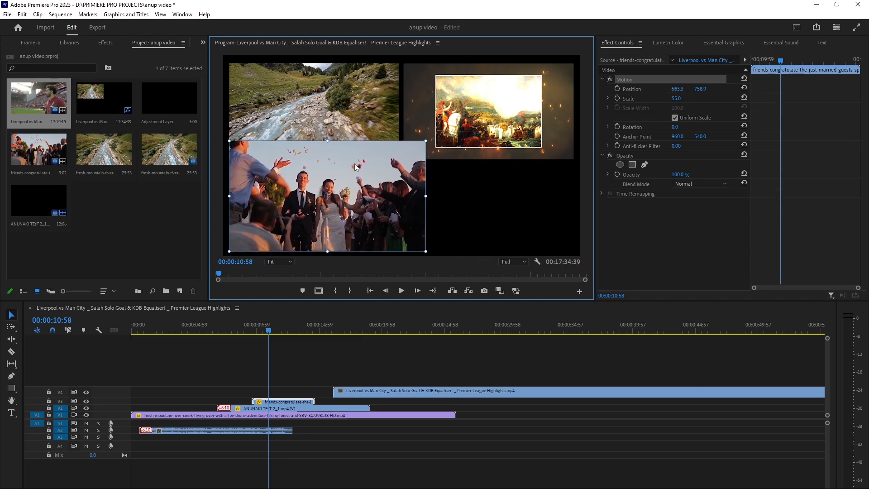
{"action": "left_click_drag", "start_coordinate": [426, 141], "coordinate": [414, 150]}
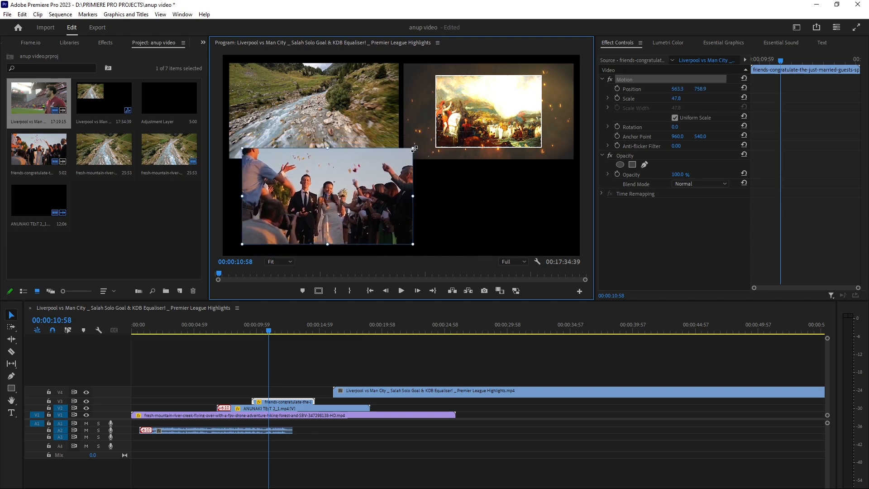
{"action": "left_click_drag", "start_coordinate": [393, 181], "coordinate": [385, 163]}
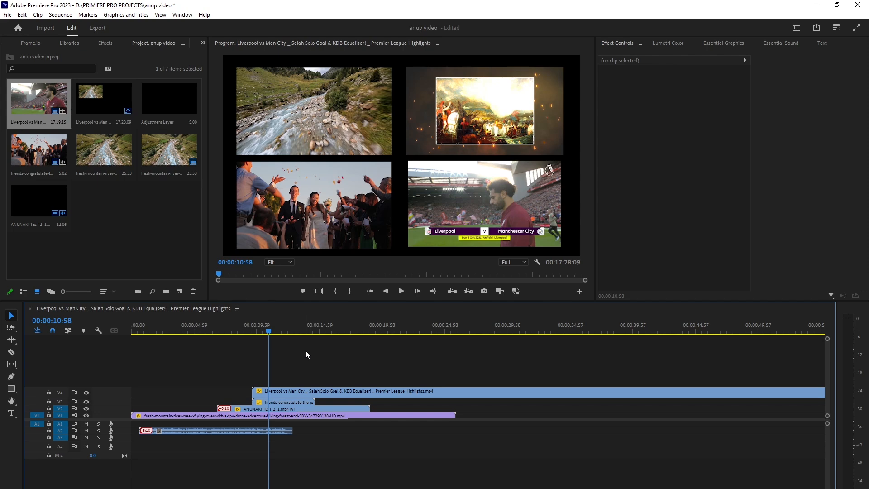
Play back the four-clip split-screen from around the 10-second mark to review the layout.
{"action": "left_click", "coordinate": [293, 392]}
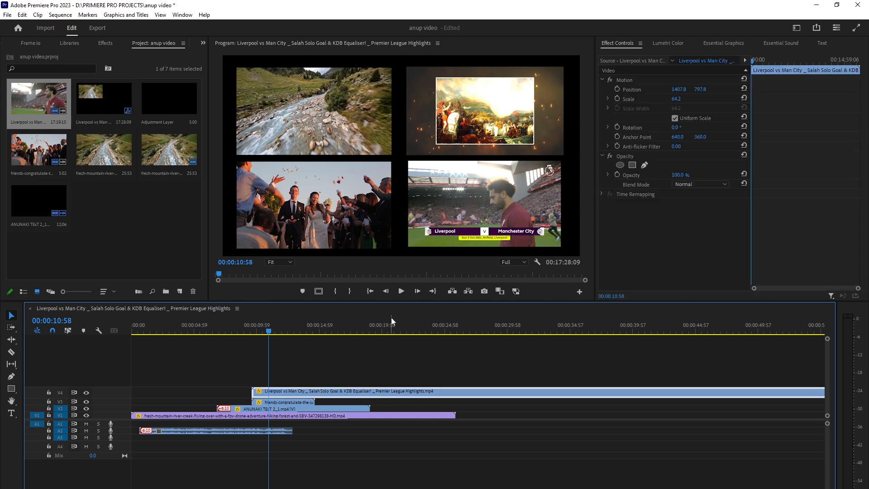
{"action": "left_click", "coordinate": [263, 333]}
{"action": "key", "text": "space"}
{"action": "left_click", "coordinate": [278, 357]}
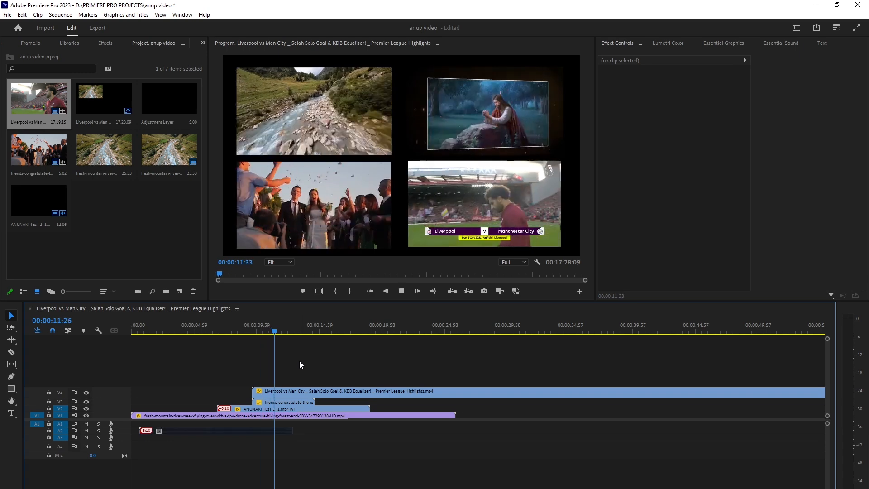
{"action": "key", "text": "space"}
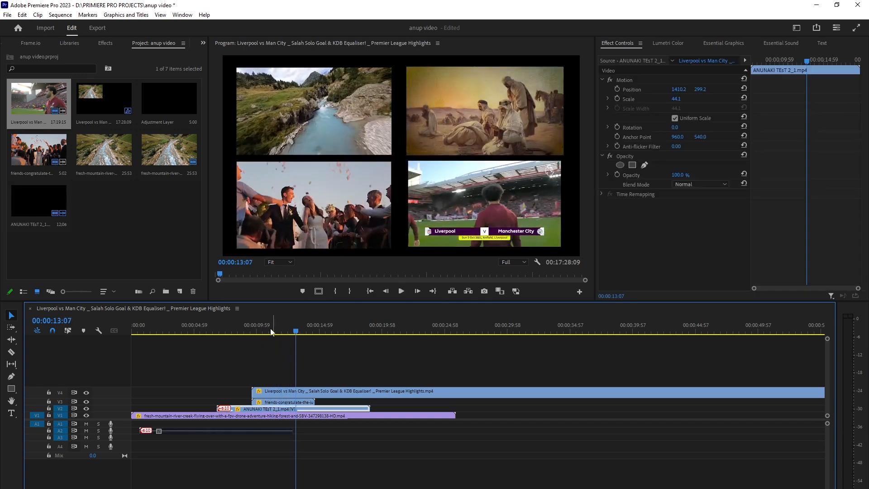
{"action": "left_click", "coordinate": [264, 331]}
{"action": "left_click_drag", "start_coordinate": [261, 332], "coordinate": [255, 333]}
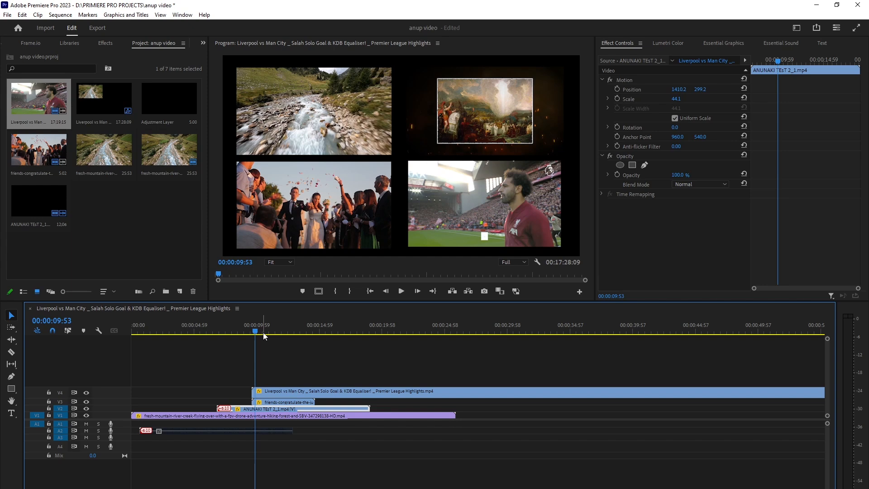
{"action": "key", "text": "space"}
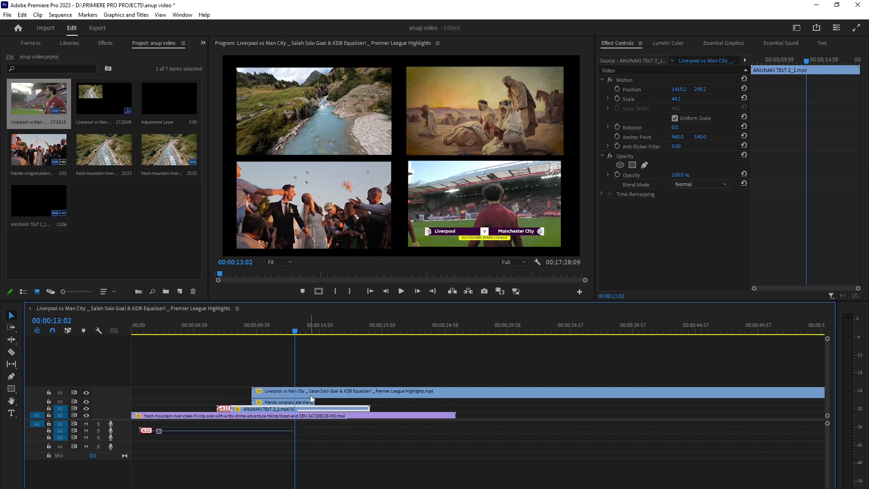
Inspect the fresh-mountain clip on V1 and its Motion properties.
{"action": "left_click", "coordinate": [203, 387]}
{"action": "left_click", "coordinate": [186, 416]}
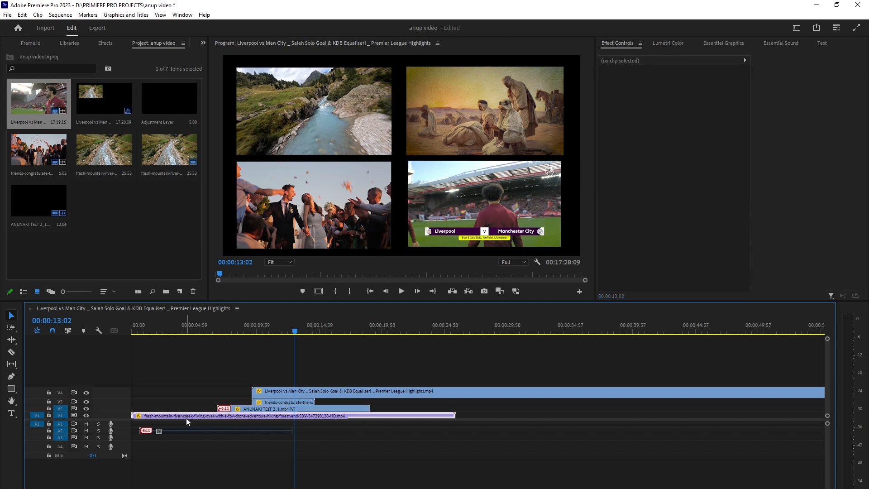
{"action": "double_click", "coordinate": [186, 415]}
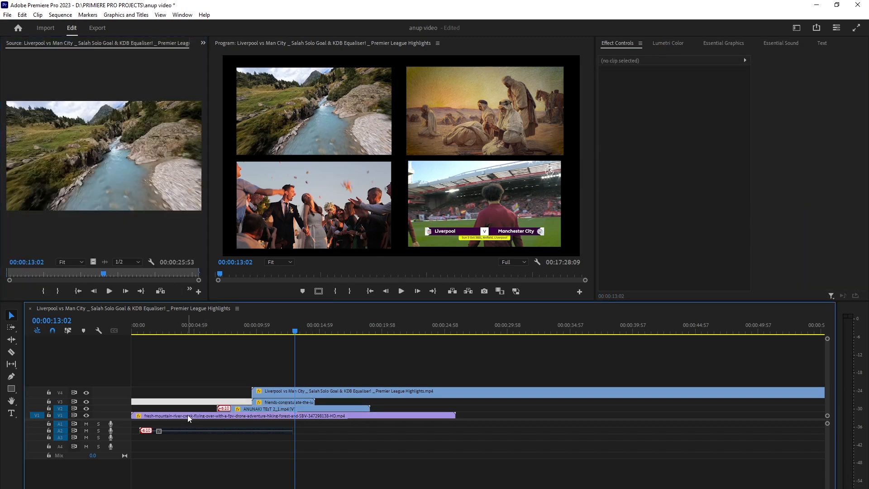
{"action": "left_click", "coordinate": [194, 417]}
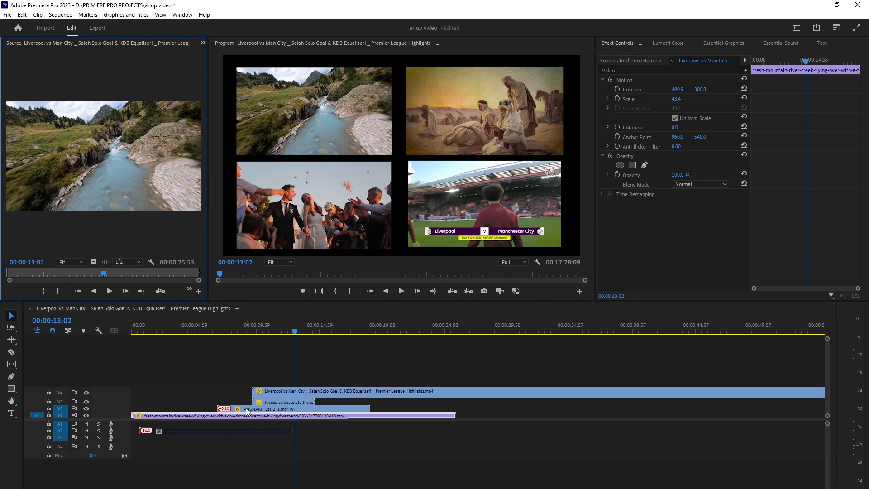
{"action": "left_click", "coordinate": [275, 119]}
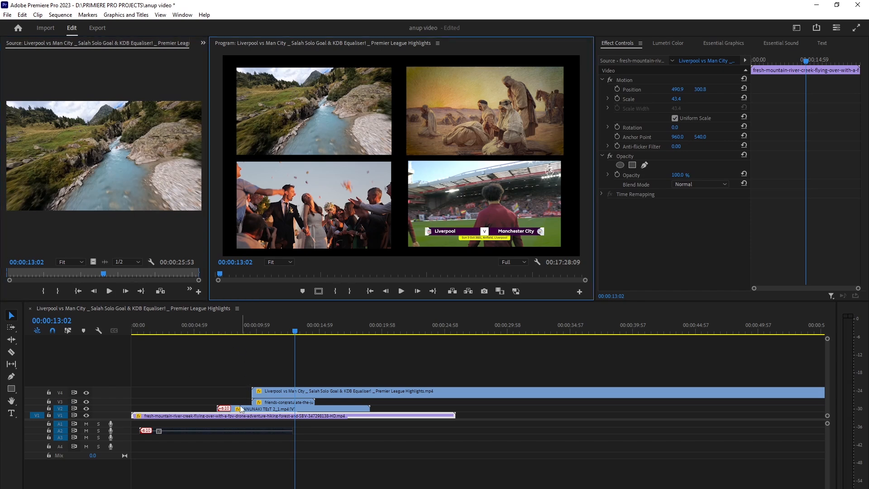
{"action": "left_click", "coordinate": [203, 419]}
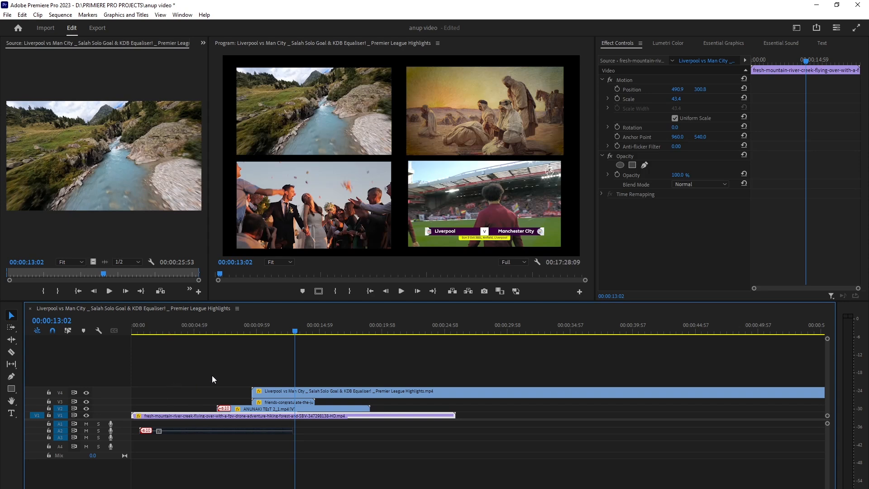
{"action": "left_click", "coordinate": [216, 386]}
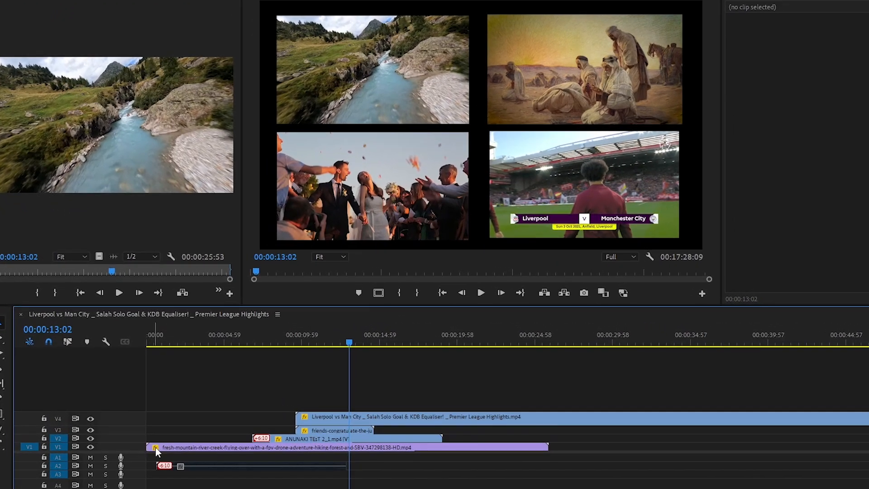
{"action": "left_click", "coordinate": [150, 447]}
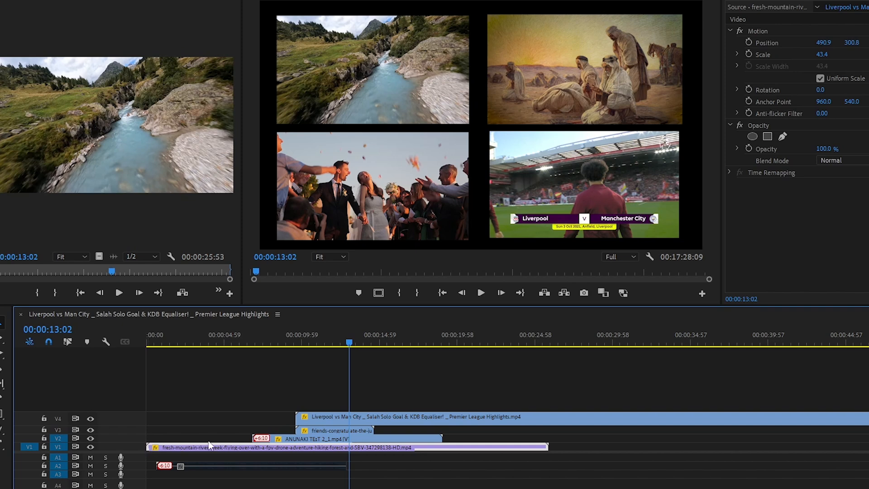
Move the ANUNAKI clip on V2 and the friends-congratulate clip on V3 earlier in the timeline.
{"action": "double_click", "coordinate": [287, 440]}
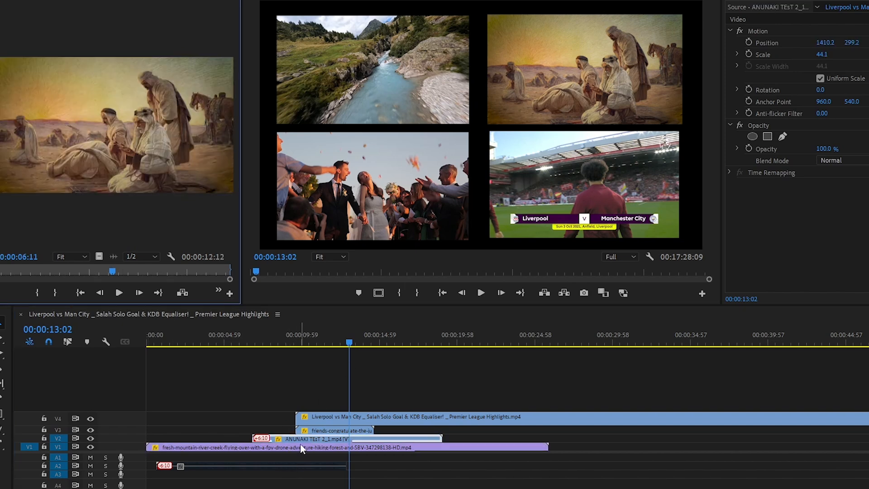
{"action": "left_click_drag", "start_coordinate": [301, 438], "coordinate": [225, 438]}
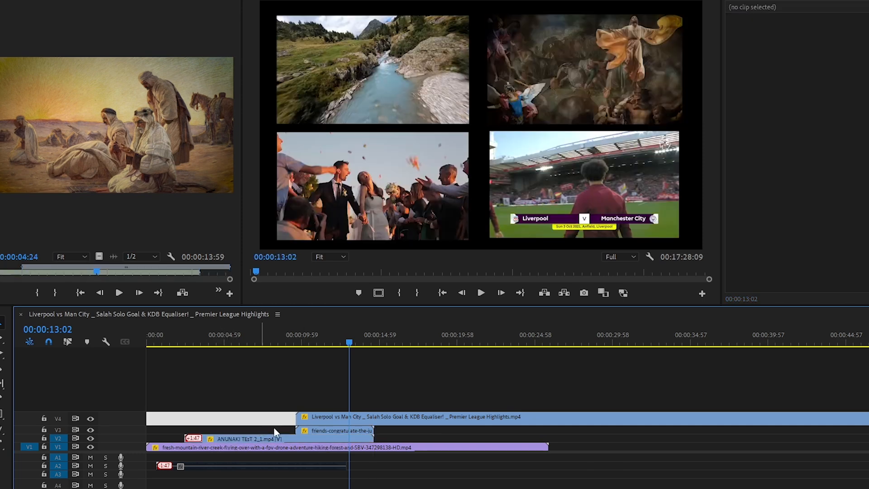
{"action": "double_click", "coordinate": [319, 431]}
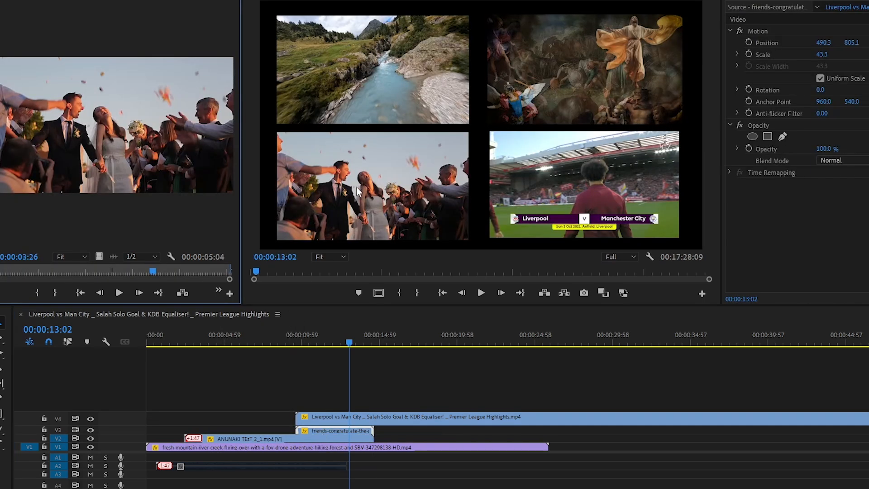
{"action": "left_click_drag", "start_coordinate": [328, 429], "coordinate": [261, 432]}
{"action": "left_click", "coordinate": [253, 399]}
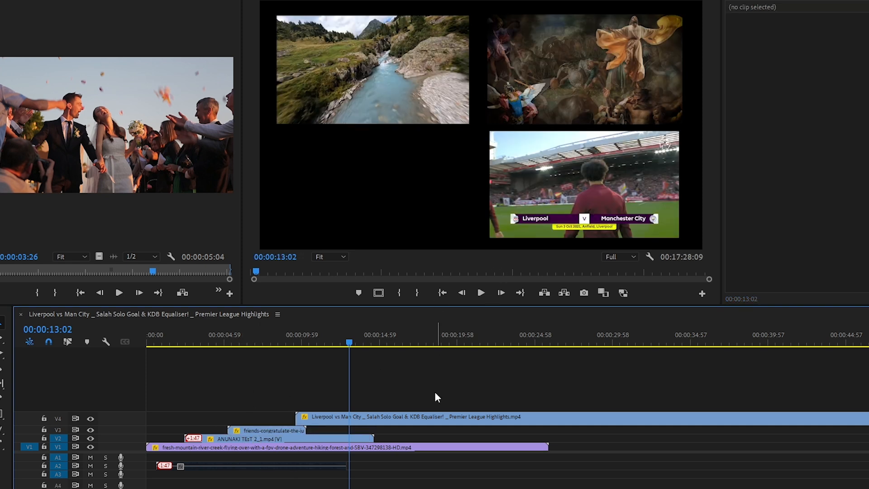
Move the Liverpool clip on V4 earlier and shift the upper-track clips so they start within the first few seconds.
{"action": "left_click", "coordinate": [429, 422]}
{"action": "double_click", "coordinate": [430, 422]}
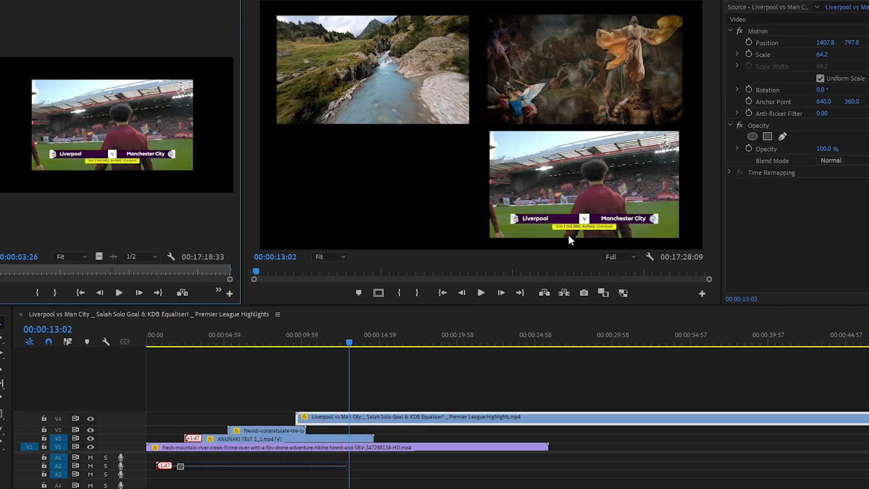
{"action": "left_click_drag", "start_coordinate": [369, 424], "coordinate": [311, 418]}
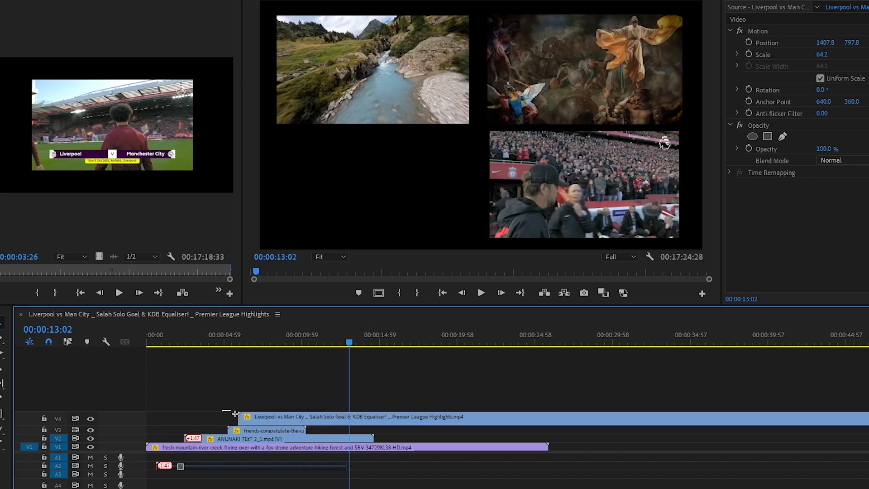
{"action": "mouse_move", "coordinate": [222, 410]}
{"action": "left_mouse_down"}
{"action": "mouse_move", "coordinate": [264, 431]}
{"action": "mouse_move", "coordinate": [271, 421]}
{"action": "mouse_move", "coordinate": [250, 421]}
{"action": "left_mouse_up"}
{"action": "left_click_drag", "start_coordinate": [186, 405], "coordinate": [235, 441]}
{"action": "left_click", "coordinate": [202, 402]}
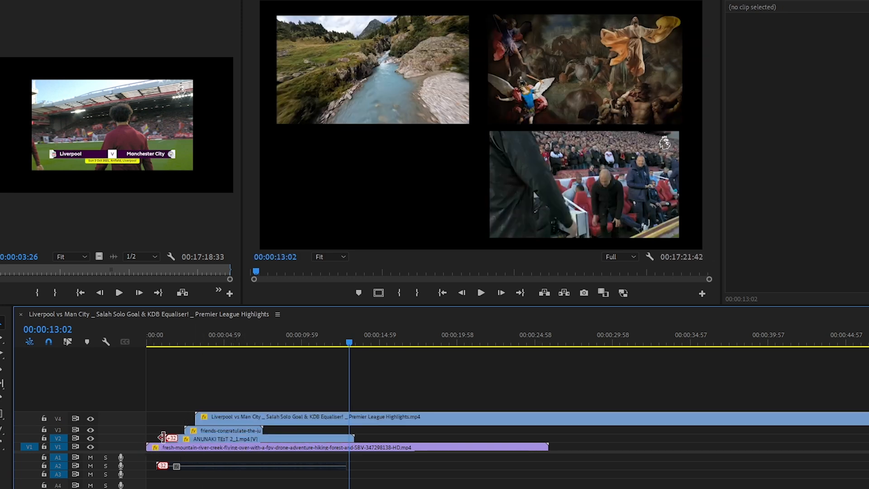
Play the sequence from the beginning to review the staggered split-screen entrances.
{"action": "left_click", "coordinate": [148, 339]}
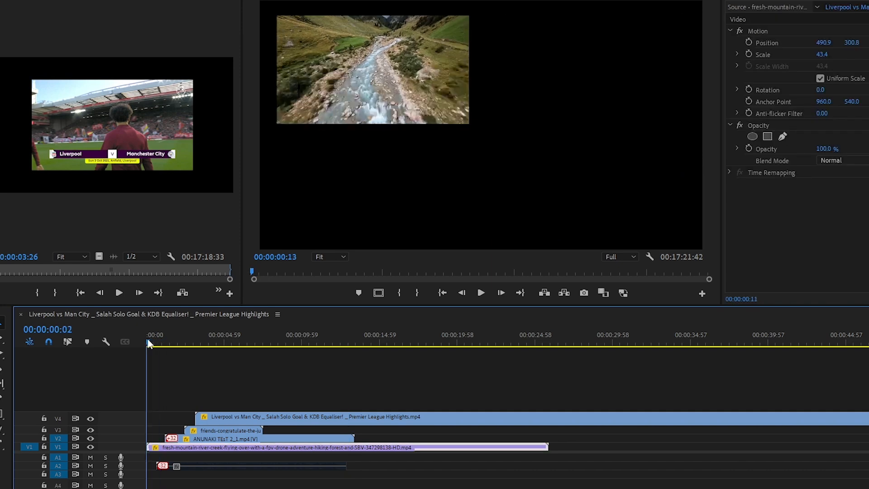
{"action": "left_click", "coordinate": [185, 376]}
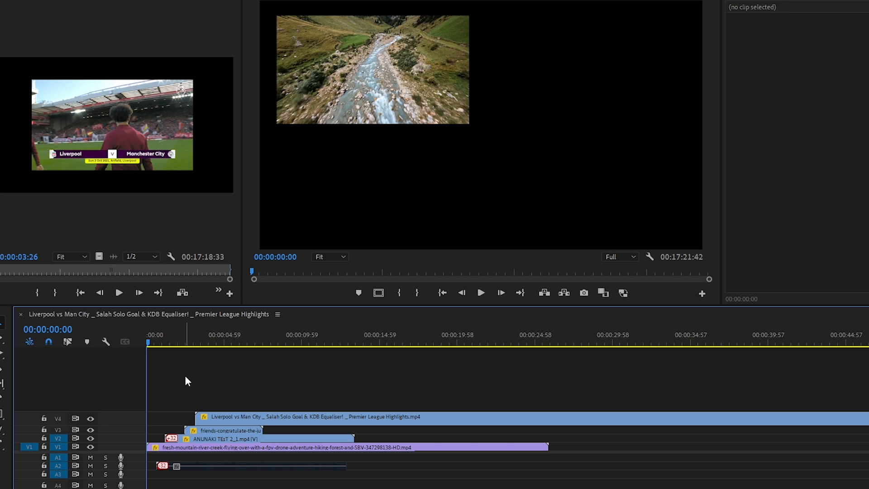
{"action": "key", "text": "space"}
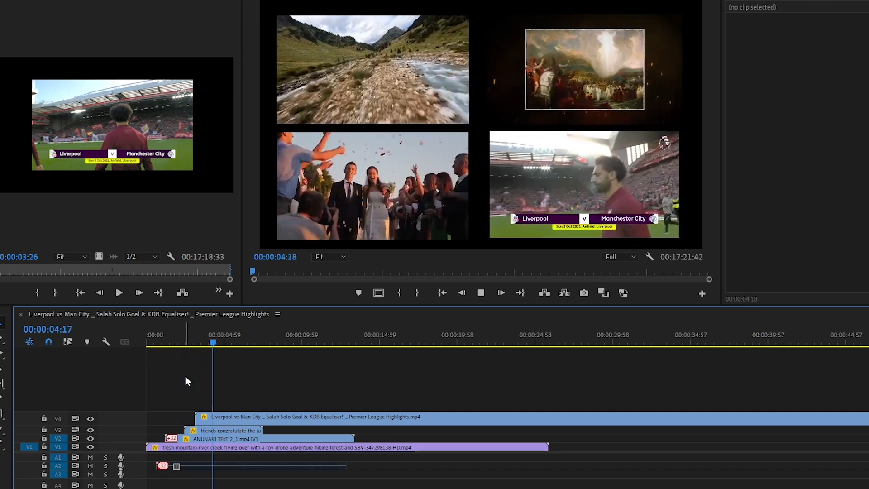
{"action": "key", "text": "space"}
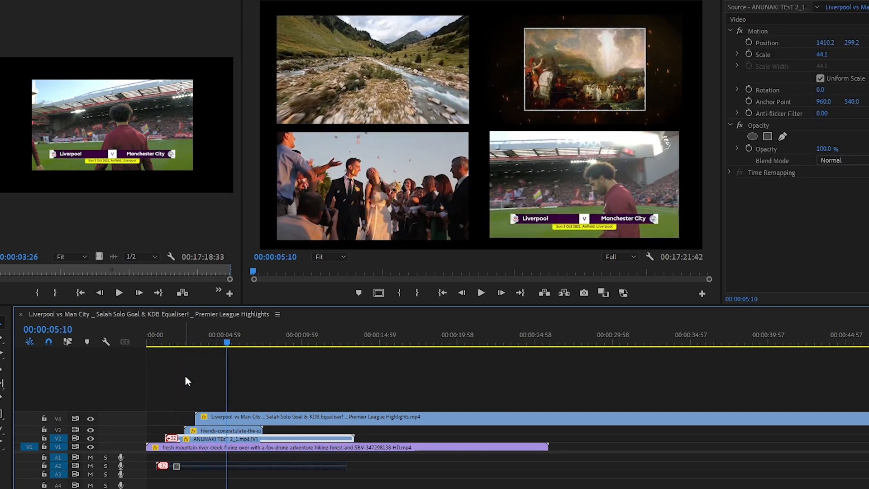
{"action": "key", "text": "Home"}
{"action": "key", "text": "space"}
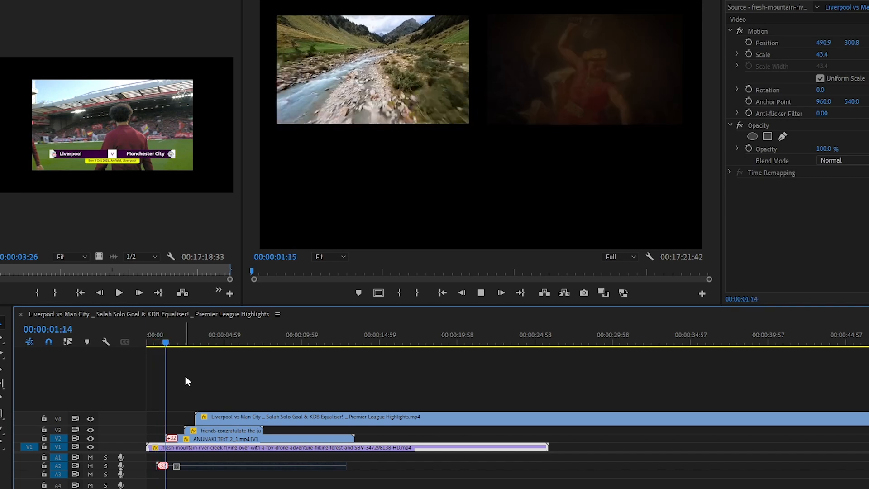